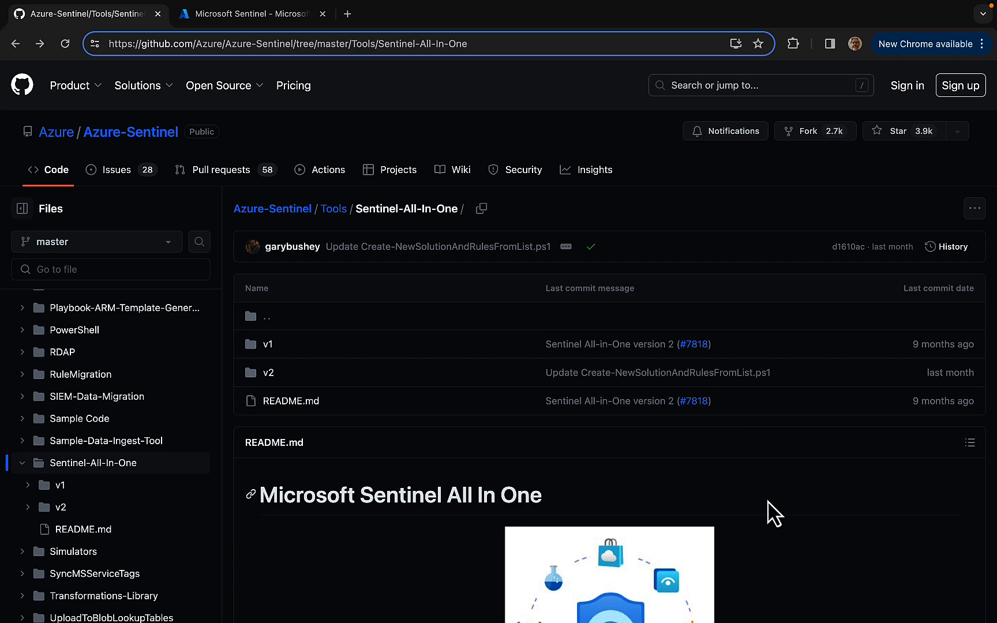
# Read the Sentinel All-In-One README, covering the versions, automated tasks, prerequisites and the supported connectors table
pyautogui.scroll(-6, 769, 502)
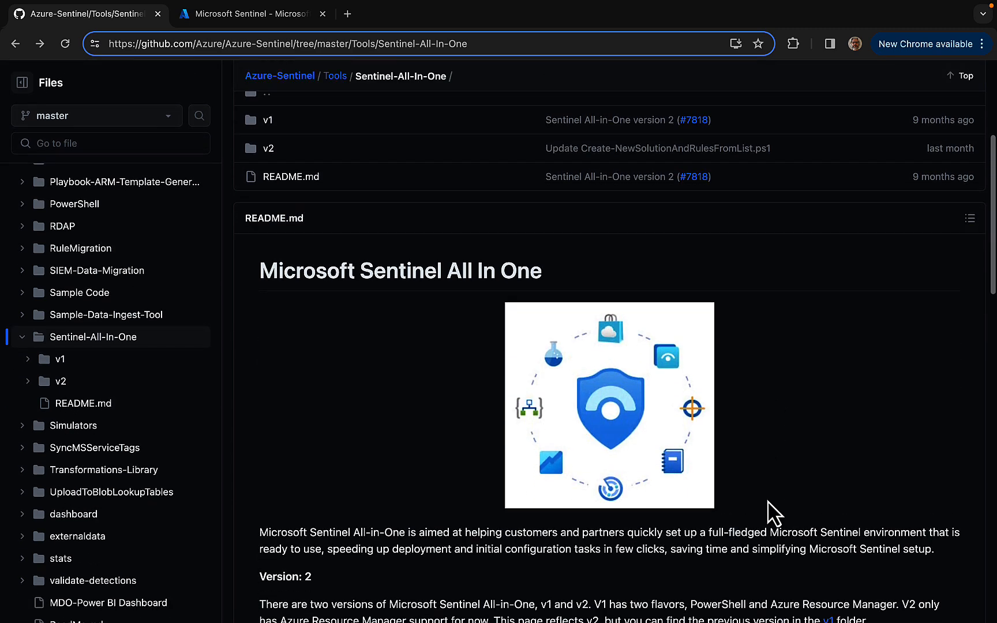
pyautogui.scroll(-1, 773, 513)
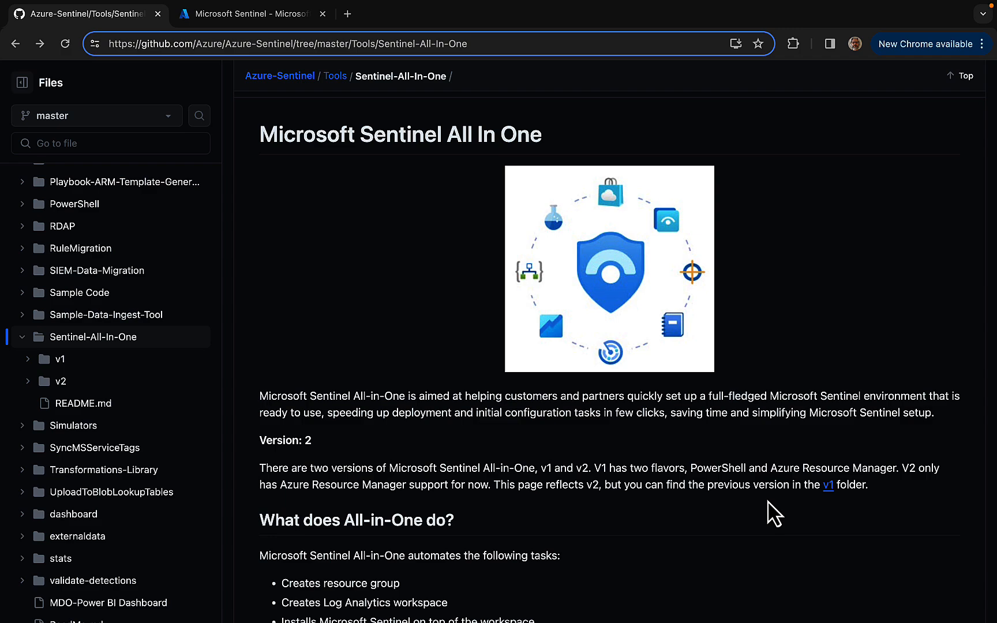
pyautogui.scroll(-5, 677, 510)
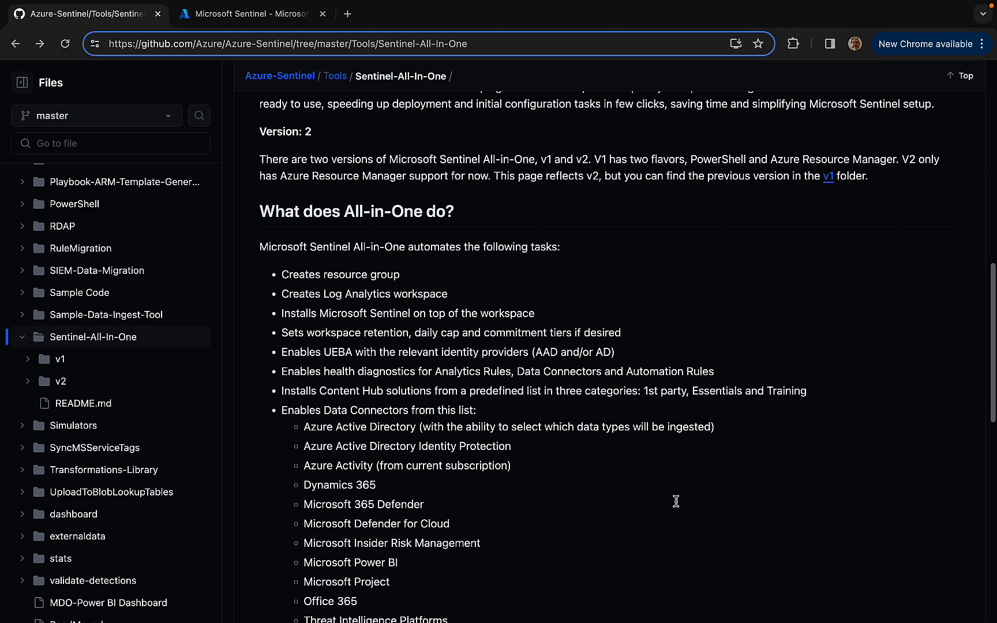
pyautogui.scroll(1, 676, 501)
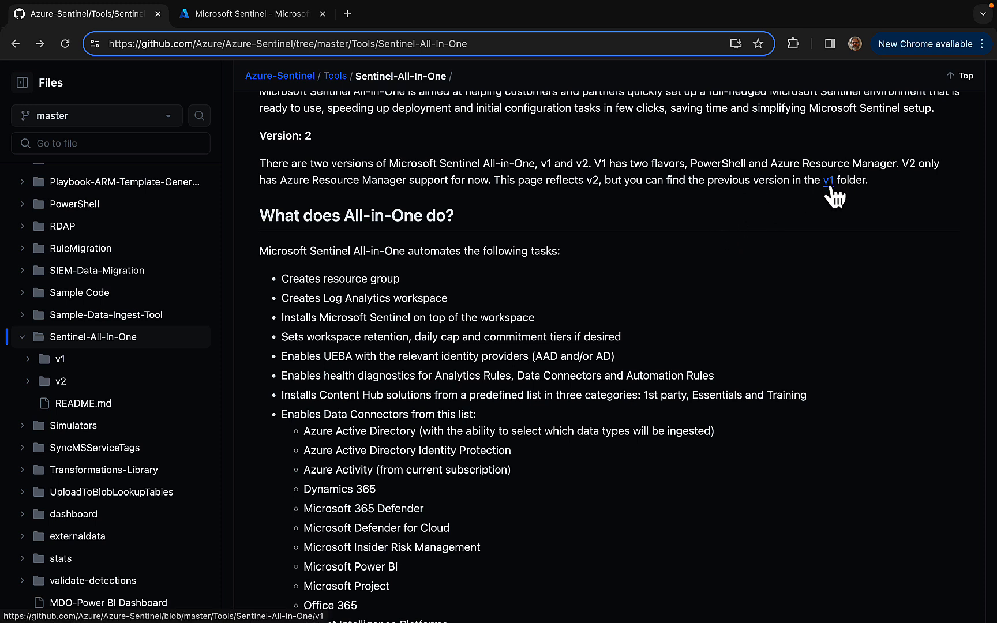
pyautogui.scroll(-2, 839, 371)
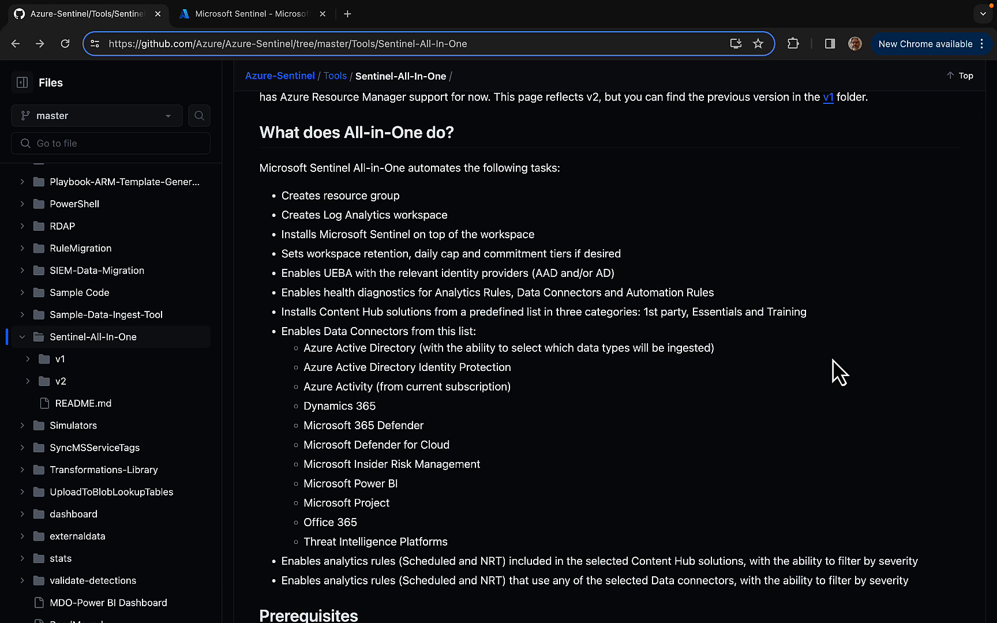
pyautogui.scroll(-5, 834, 372)
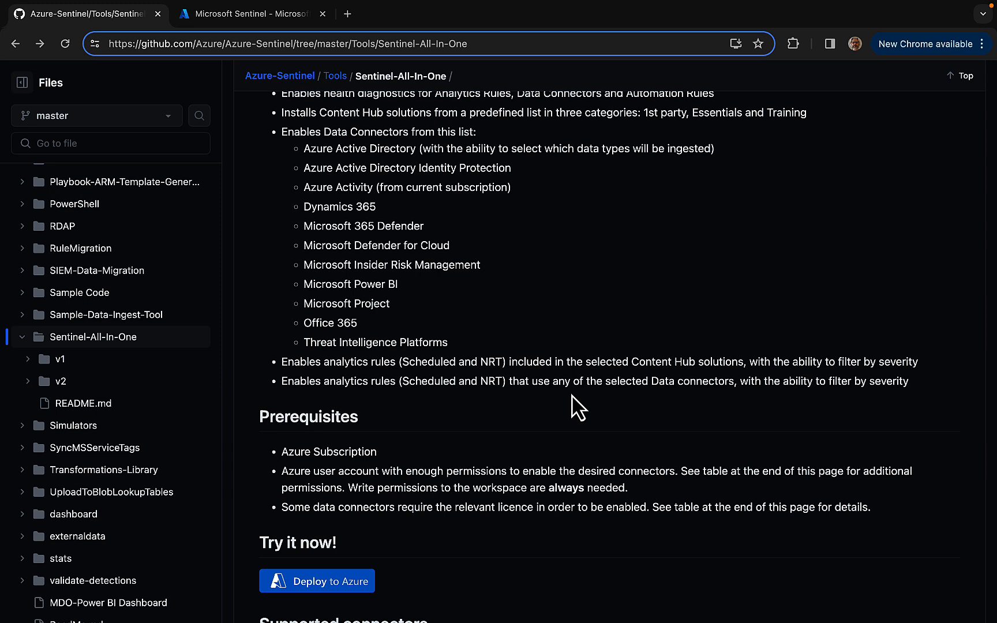
pyautogui.scroll(-5, 577, 406)
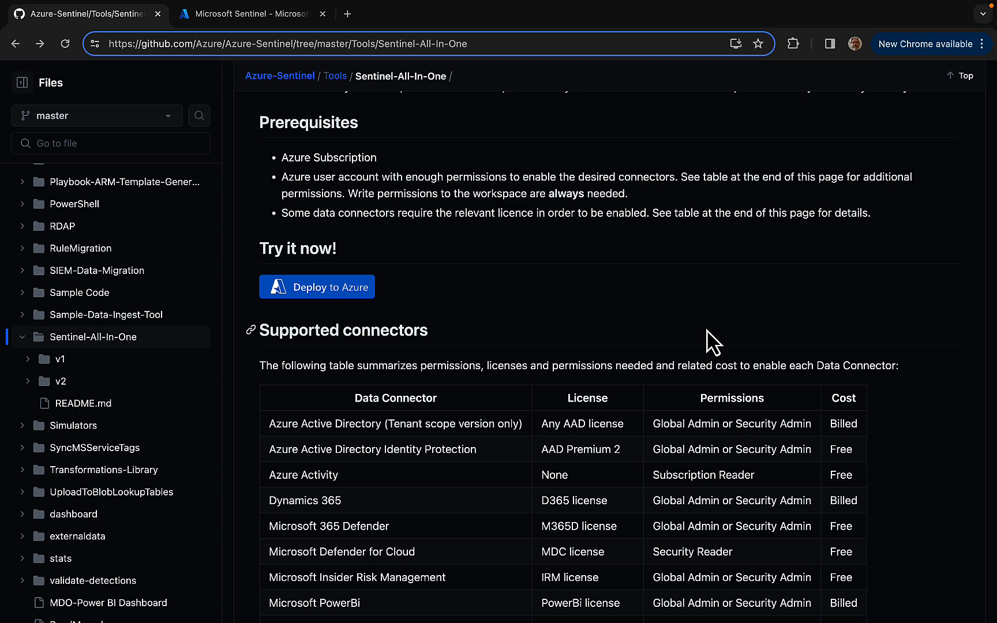
pyautogui.scroll(-2, 714, 342)
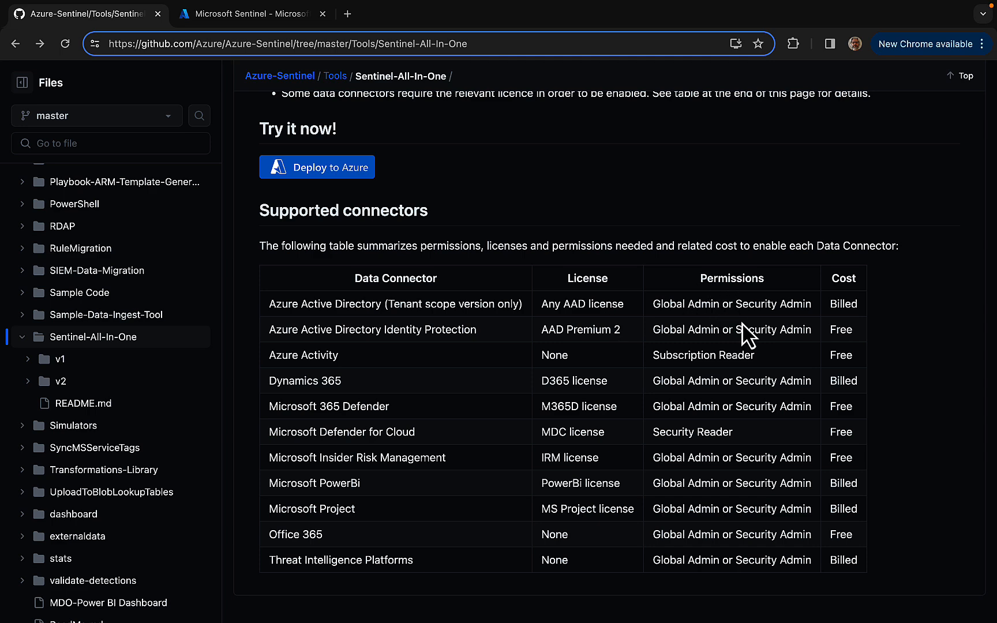
pyautogui.scroll(-1, 744, 334)
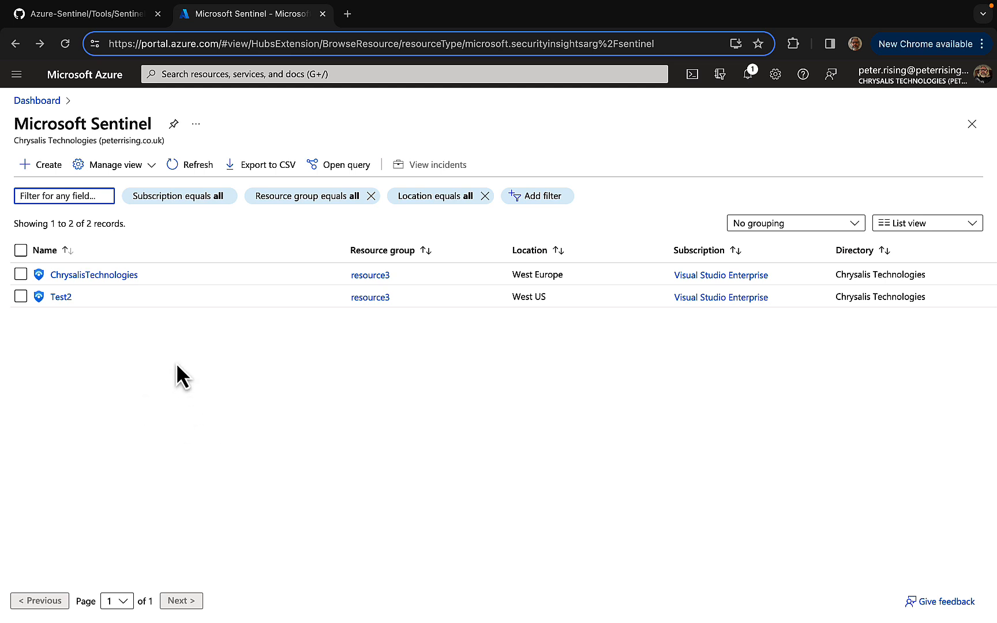
# Return to the Sentinel-All-In-One GitHub page and launch its Deploy to Azure template
pyautogui.click(92, 21)
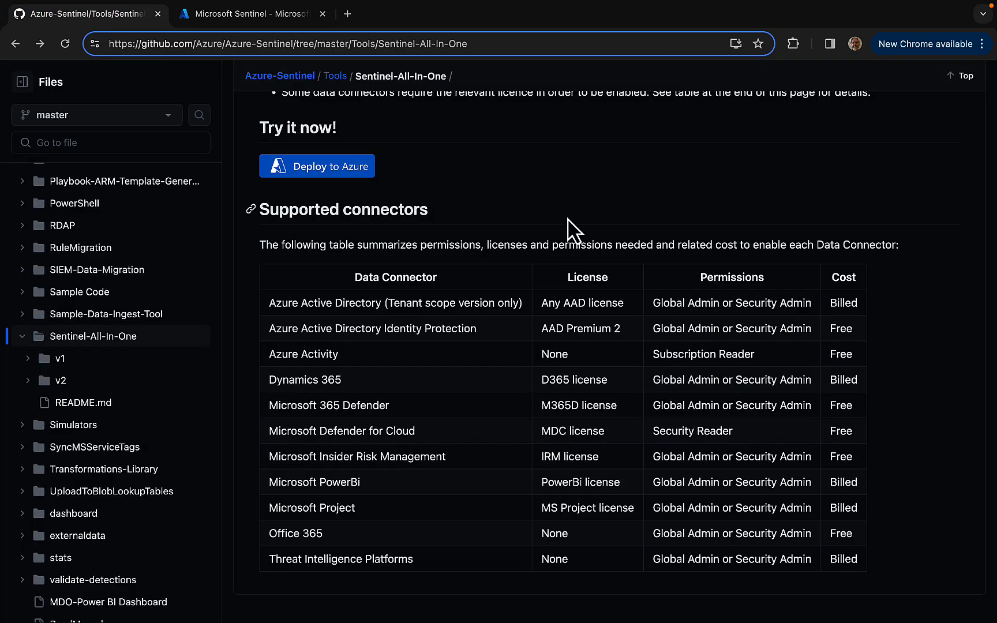
pyautogui.click(323, 164)
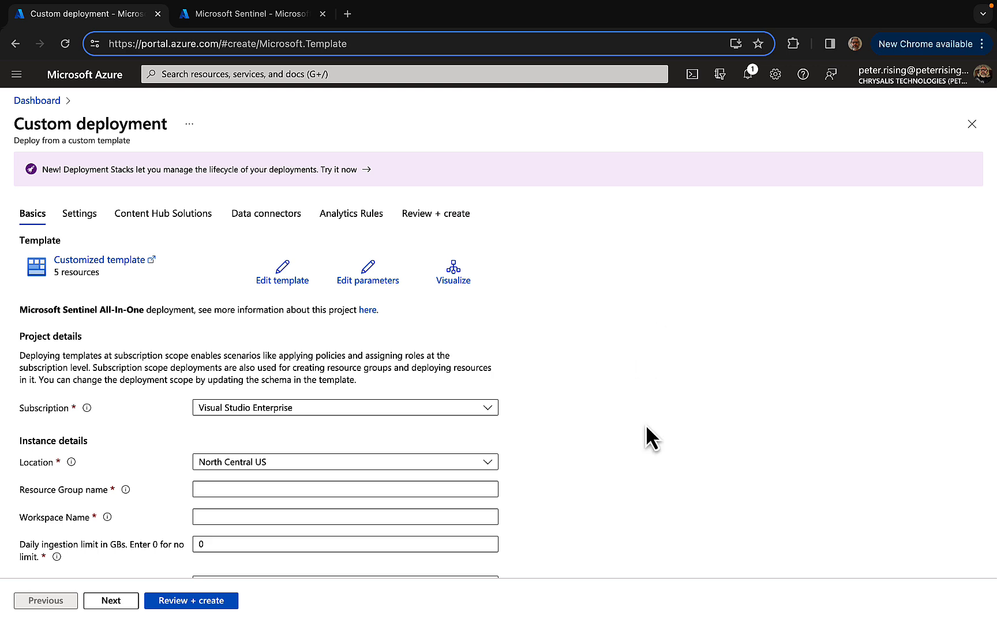
# Review the deployment's basic settings and check which subscriptions are available, without changing the selection
pyautogui.scroll(-1, 646, 423)
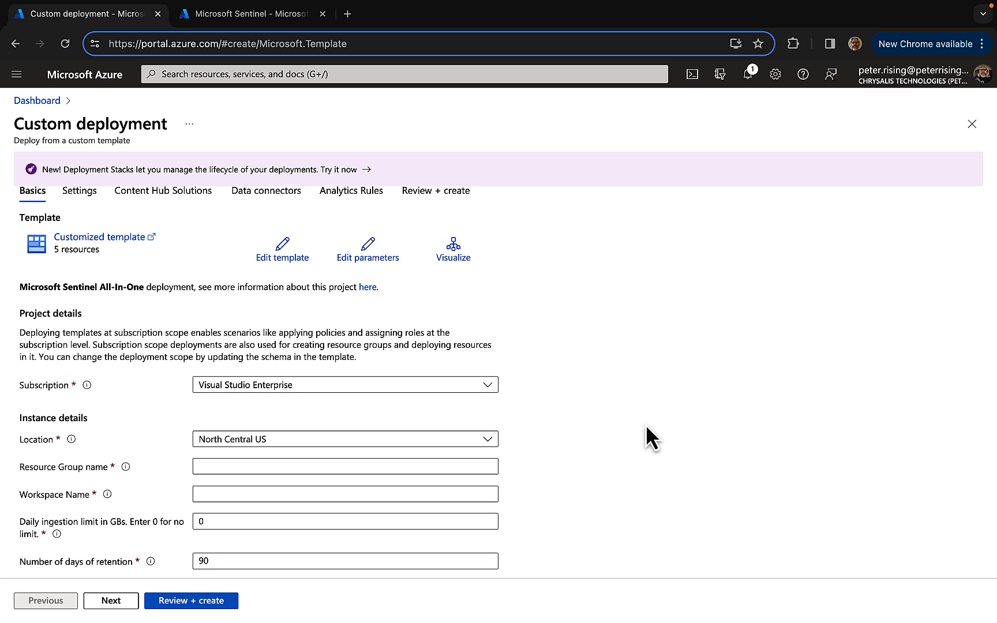
pyautogui.scroll(-1, 646, 424)
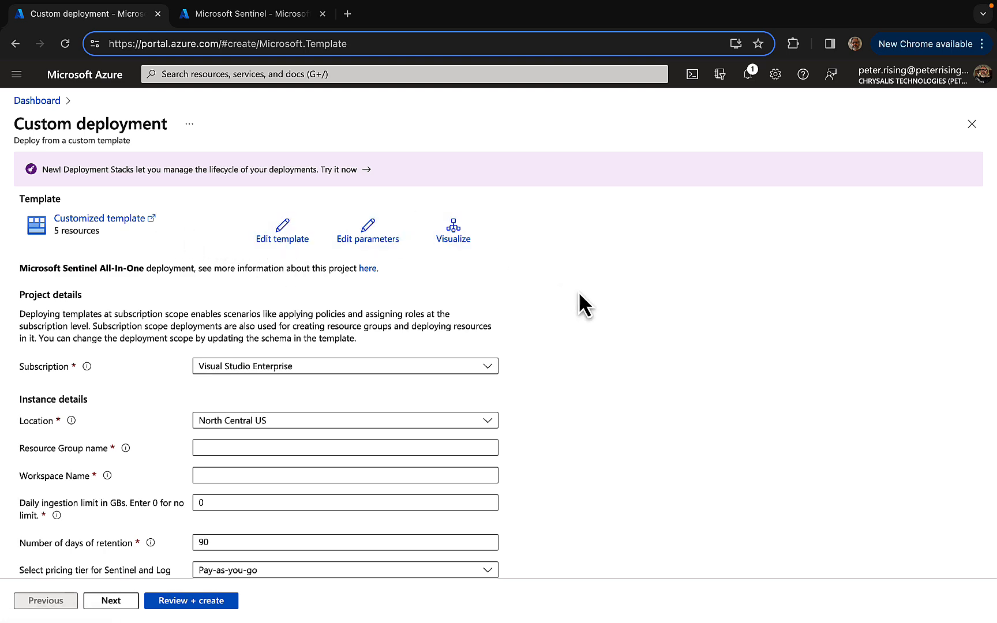
pyautogui.scroll(-2, 569, 299)
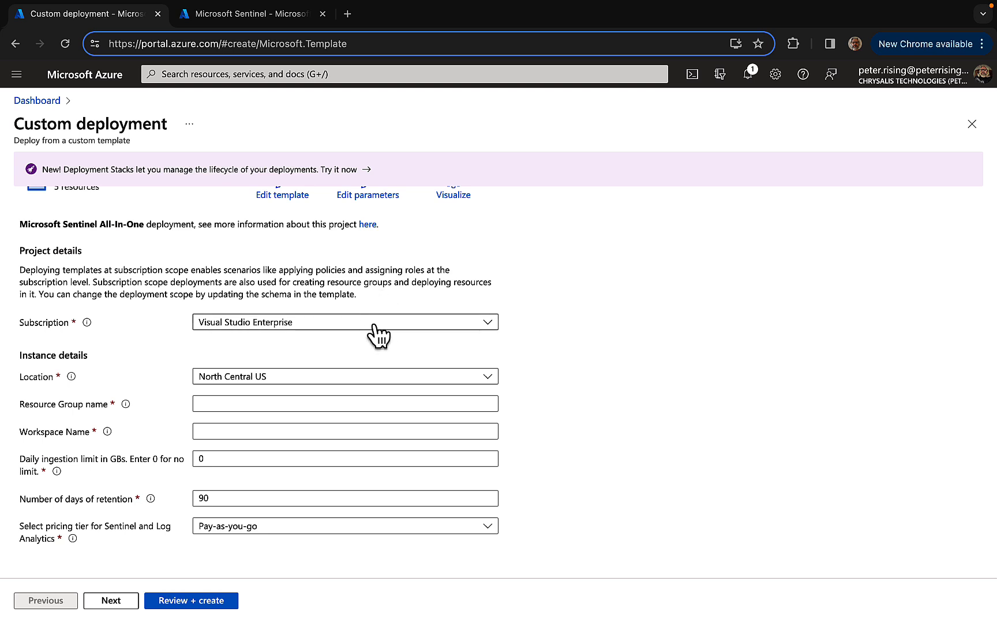
pyautogui.click(427, 322)
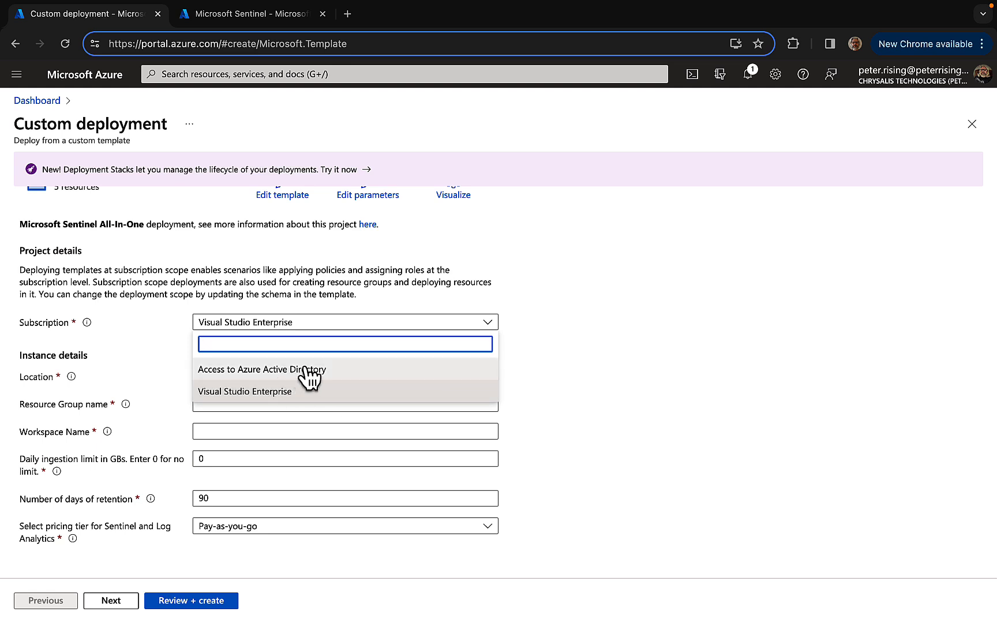
pyautogui.click(597, 325)
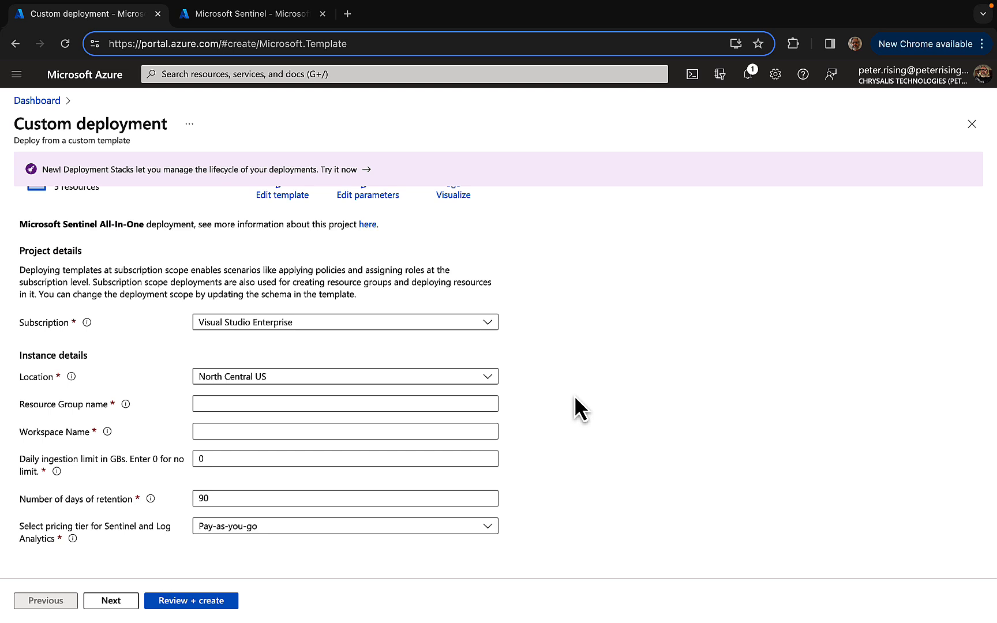
# Set the deployment location to UK West
pyautogui.click(485, 382)
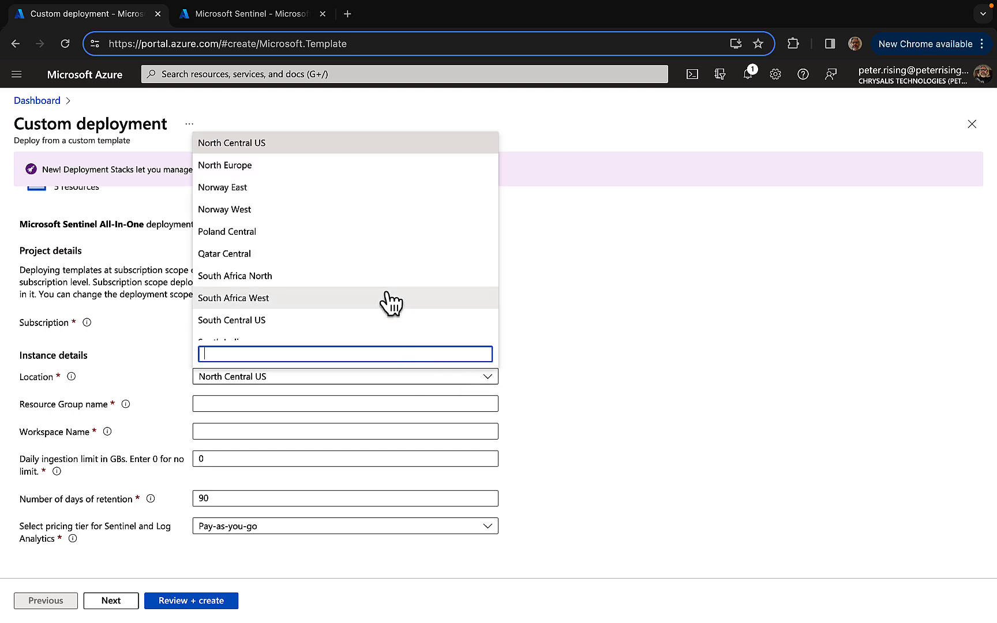
pyautogui.scroll(-5, 384, 300)
pyautogui.scroll(-3, 387, 300)
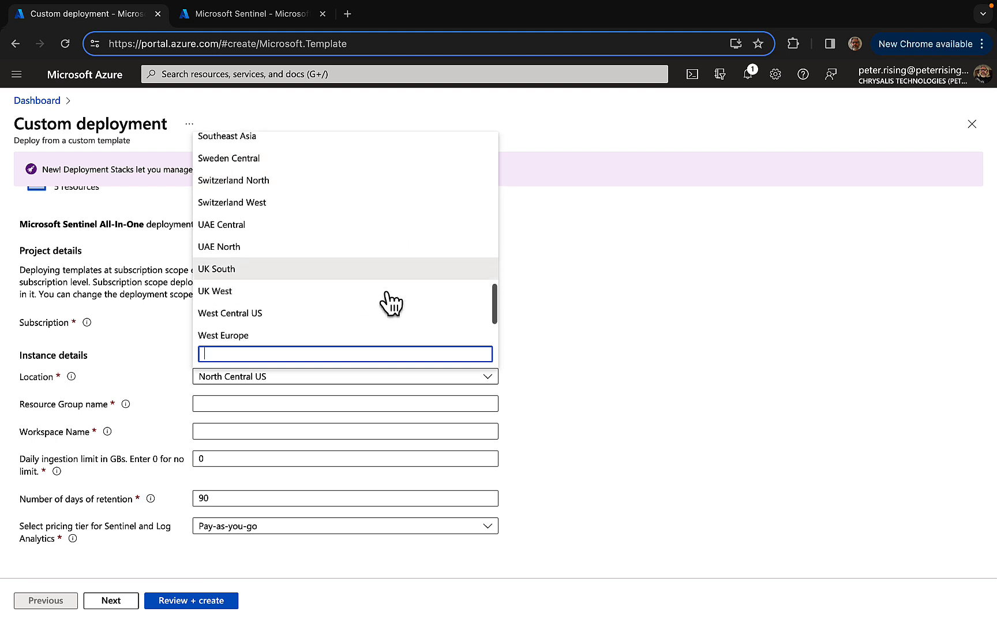
pyautogui.click(295, 264)
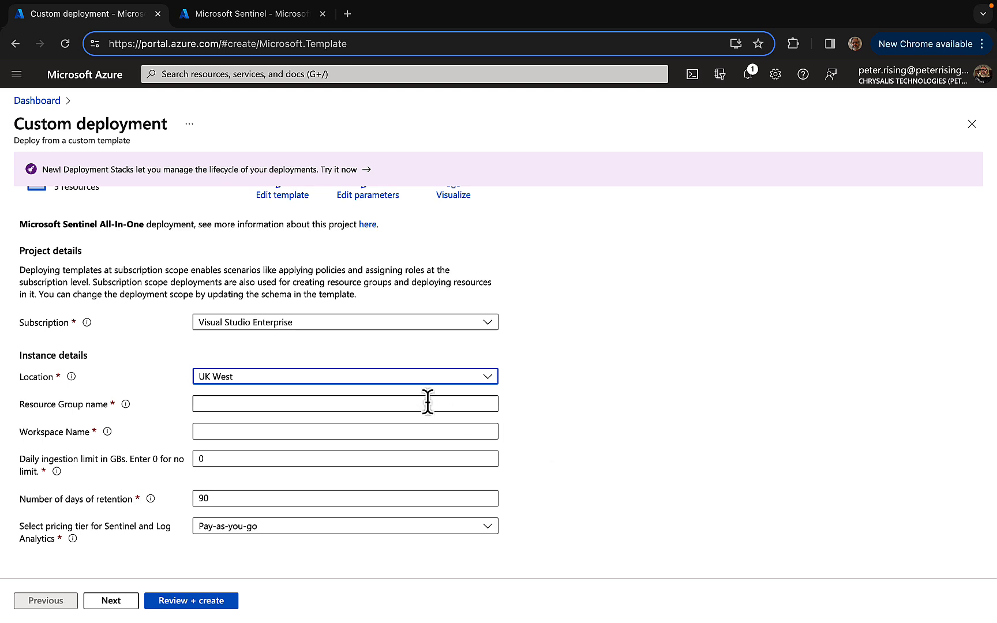
# Name the deployment's resource group SentinelRG
pyautogui.click(395, 400)
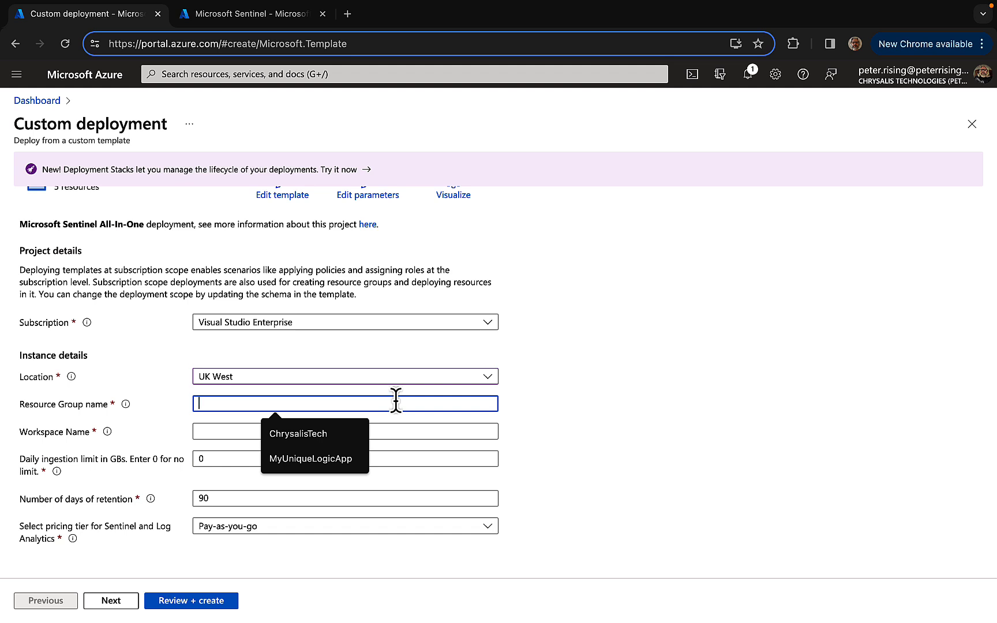
pyautogui.write('S')
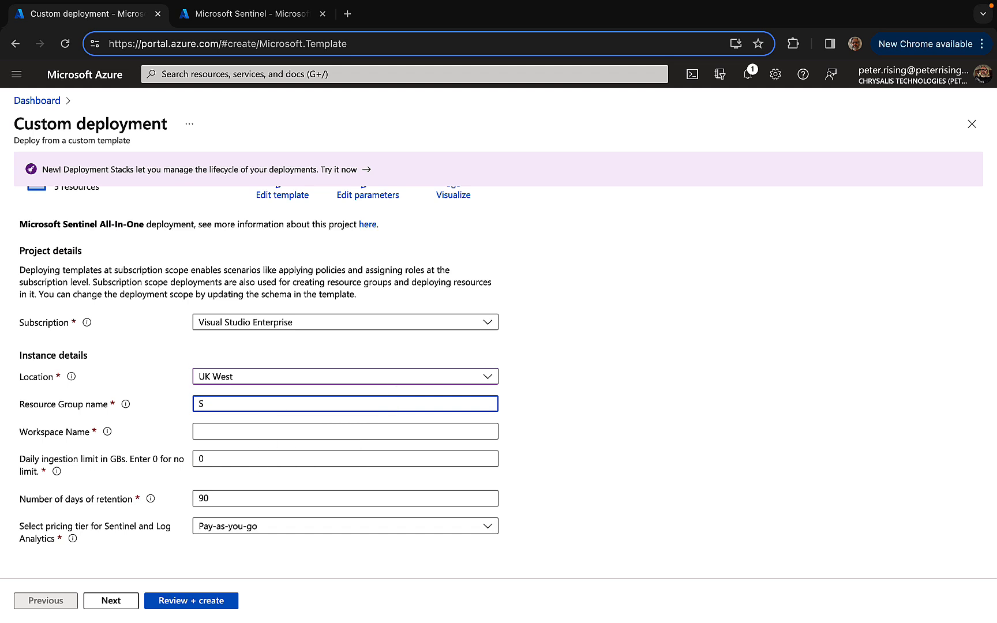
pyautogui.write('entinelRG')
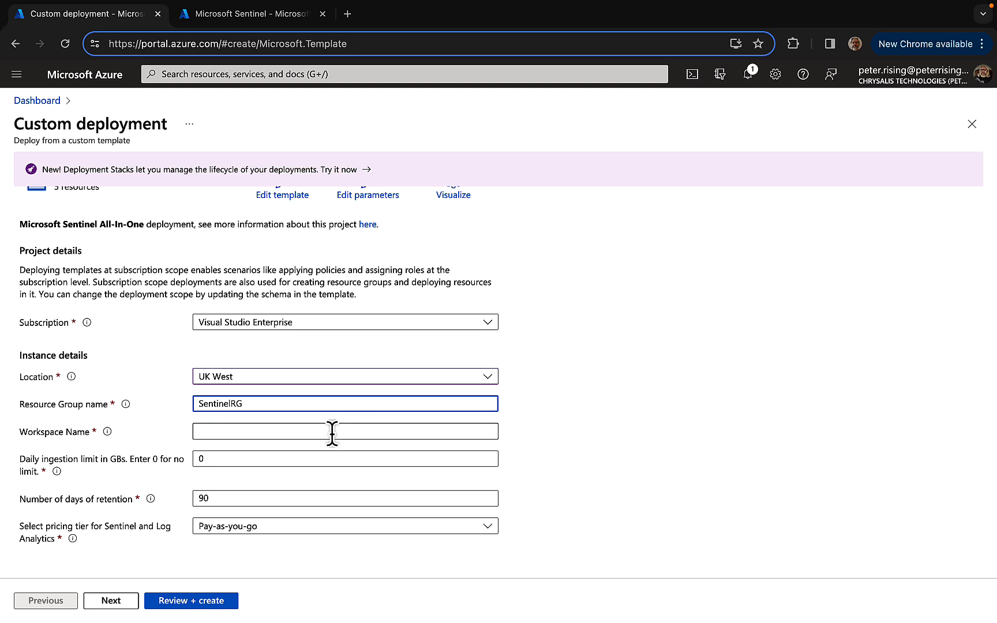
# Check the naming rules for the workspace and name it WorkspaceSentinel
pyautogui.moveTo(107, 434)
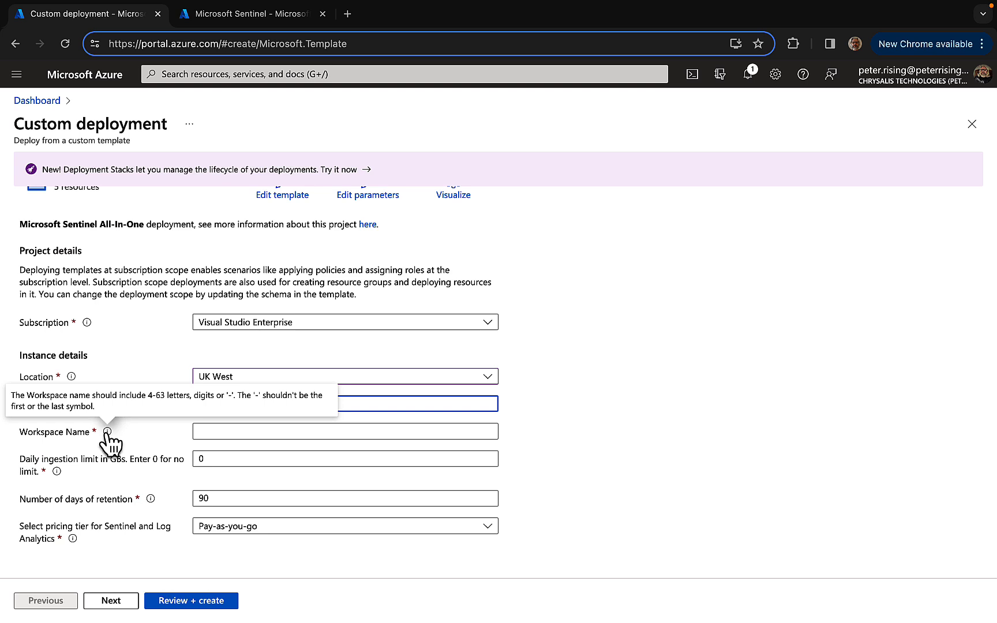
pyautogui.click(230, 430)
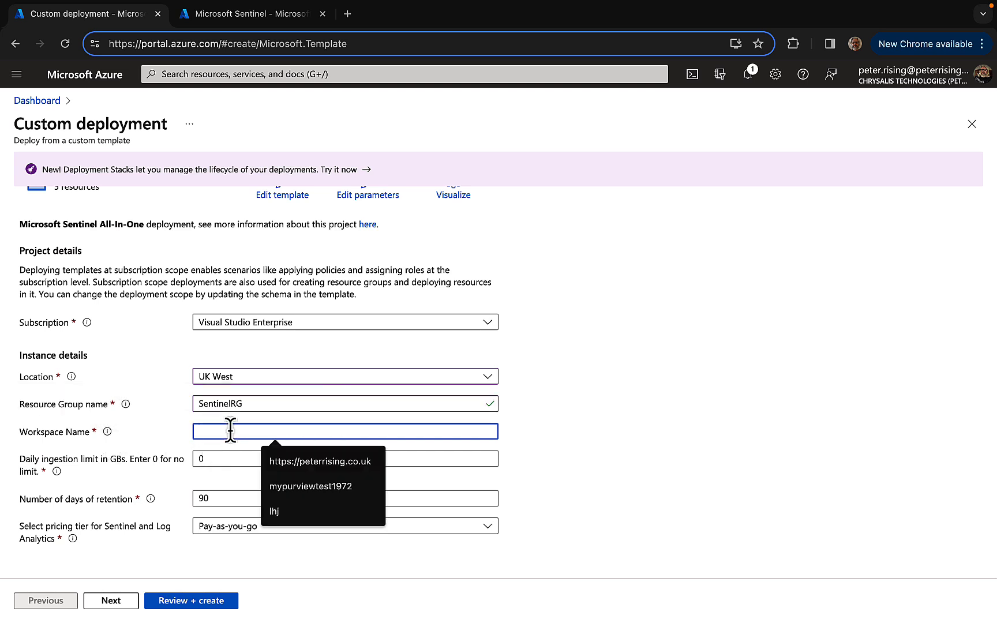
pyautogui.write('W')
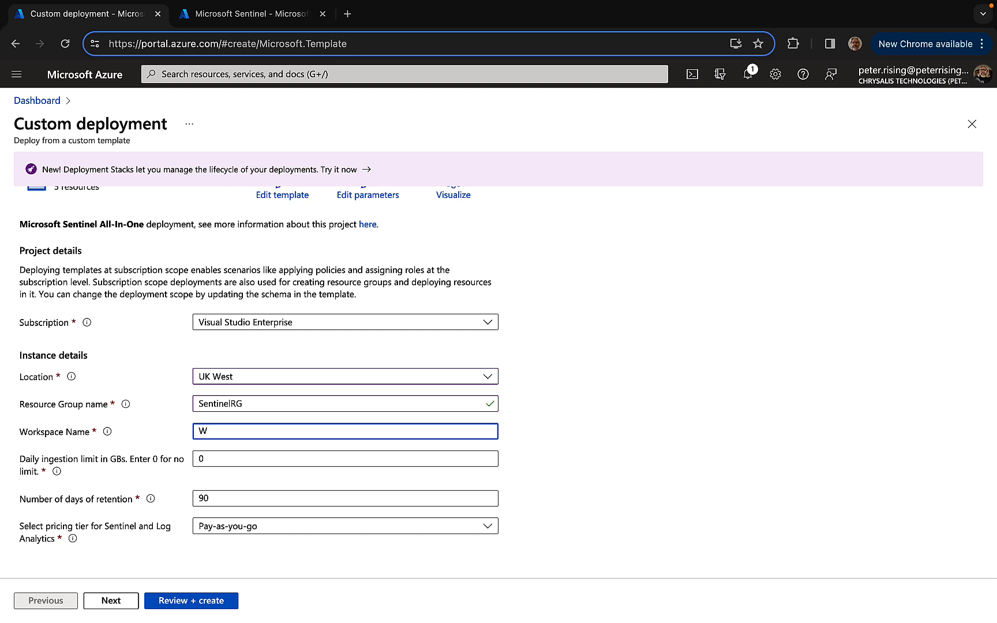
pyautogui.write('orkspaceSentinel')
# Try the Commitment Tier pricing option, look at its available sizes, and restore the pricing tier to Pay-as-you-go
pyautogui.click(317, 529)
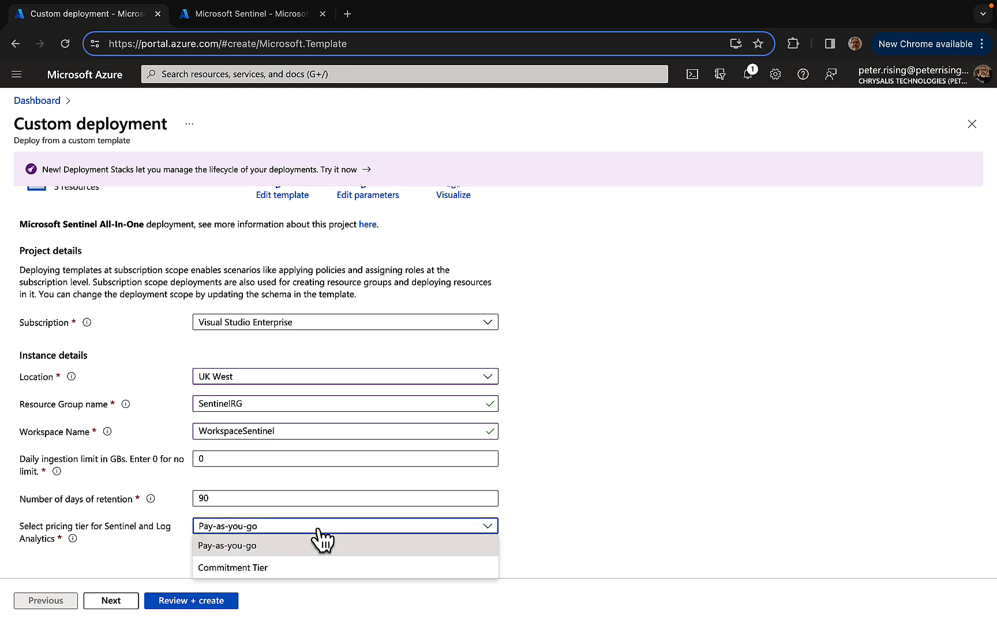
pyautogui.click(289, 568)
pyautogui.scroll(-1, 393, 437)
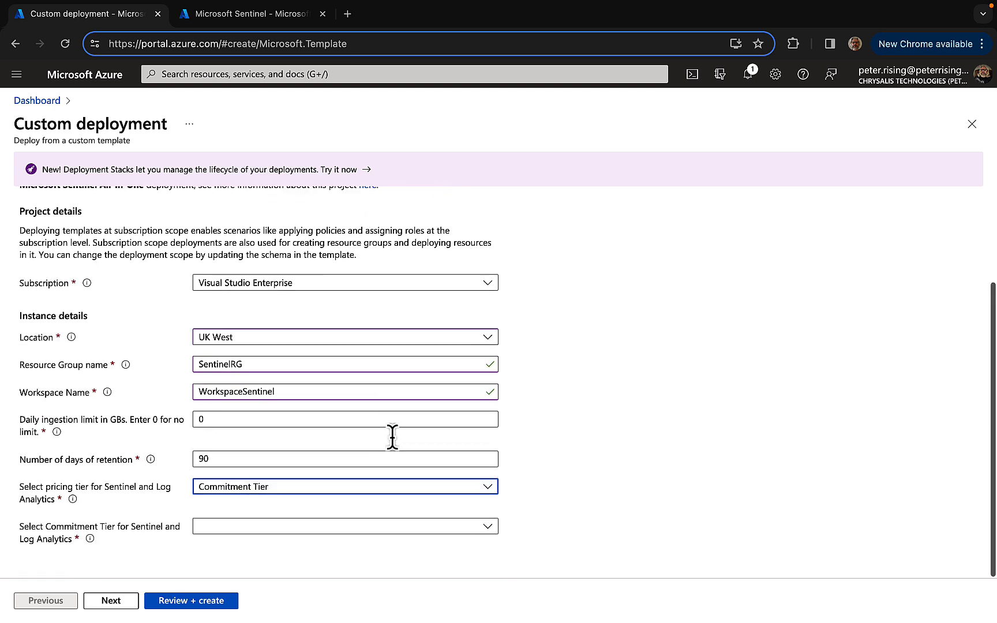
pyautogui.click(485, 528)
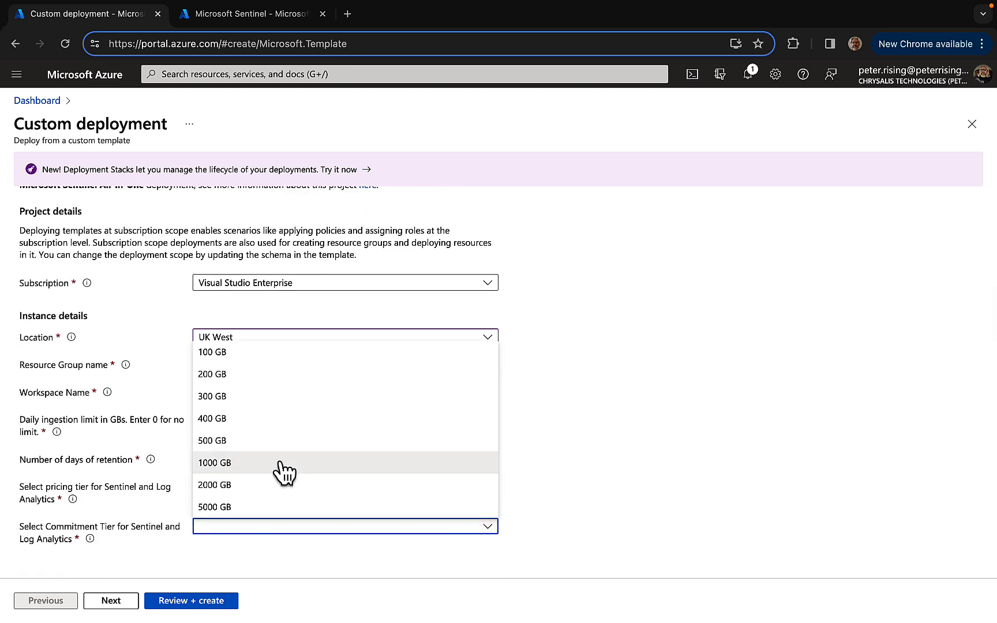
pyautogui.click(599, 459)
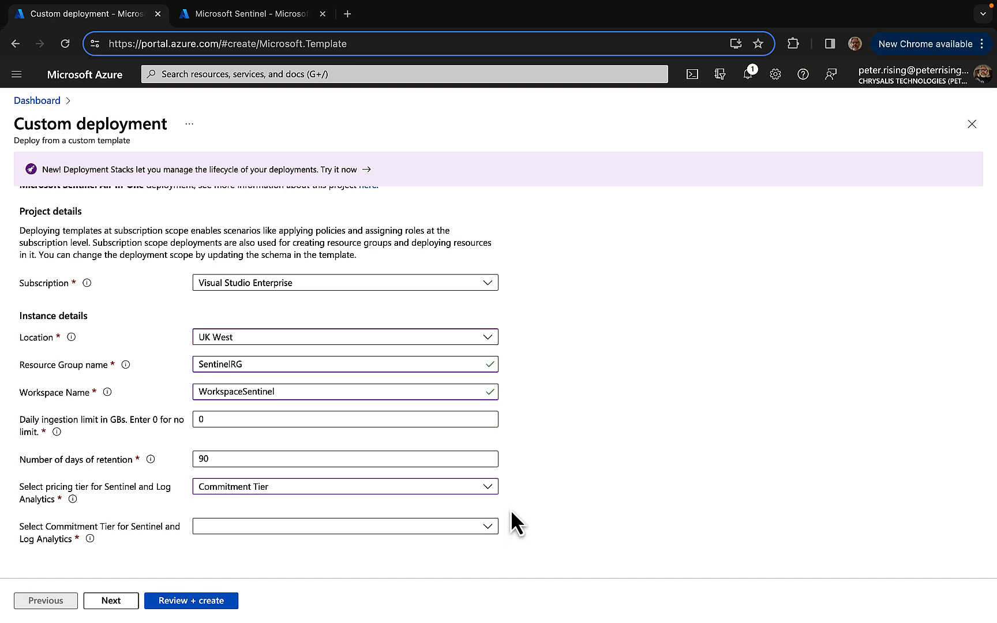
pyautogui.click(488, 488)
pyautogui.click(331, 506)
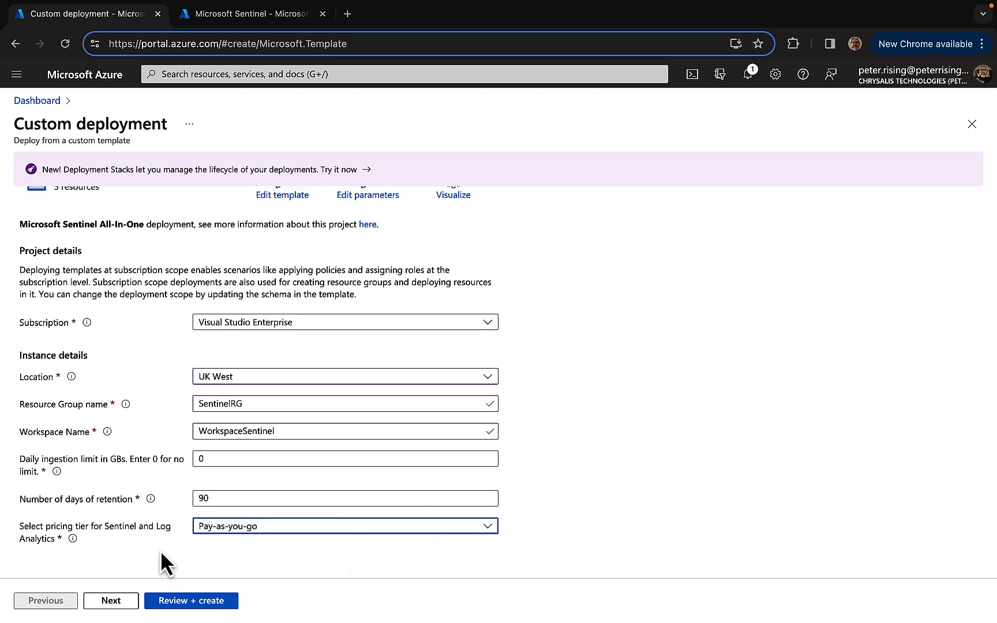
# Proceed to the deployment's Settings stage and enable UEBA with only Azure Active Directory as the synchronized identity provider
pyautogui.click(110, 601)
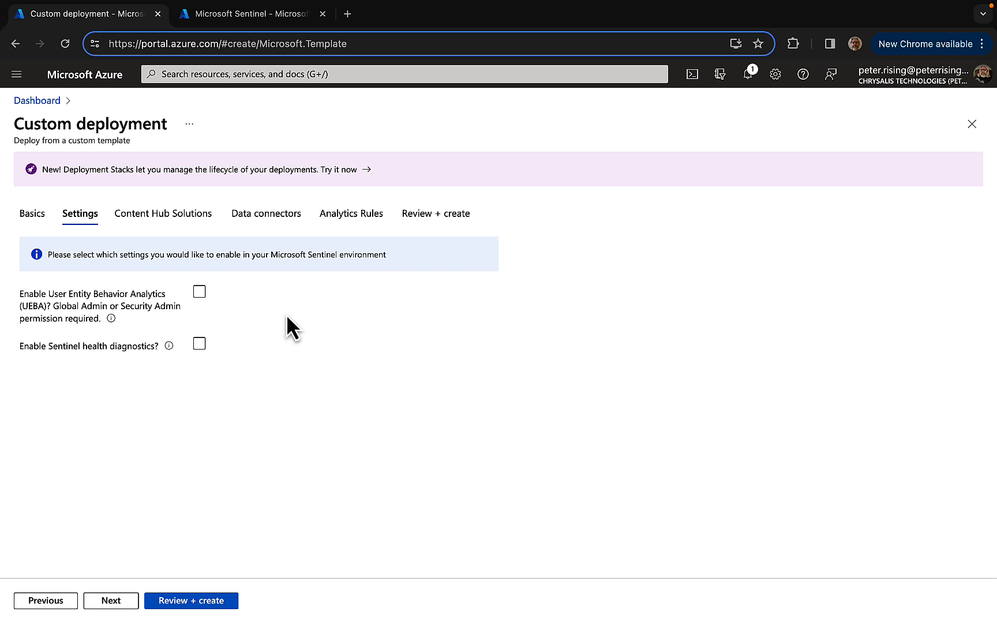
pyautogui.click(199, 292)
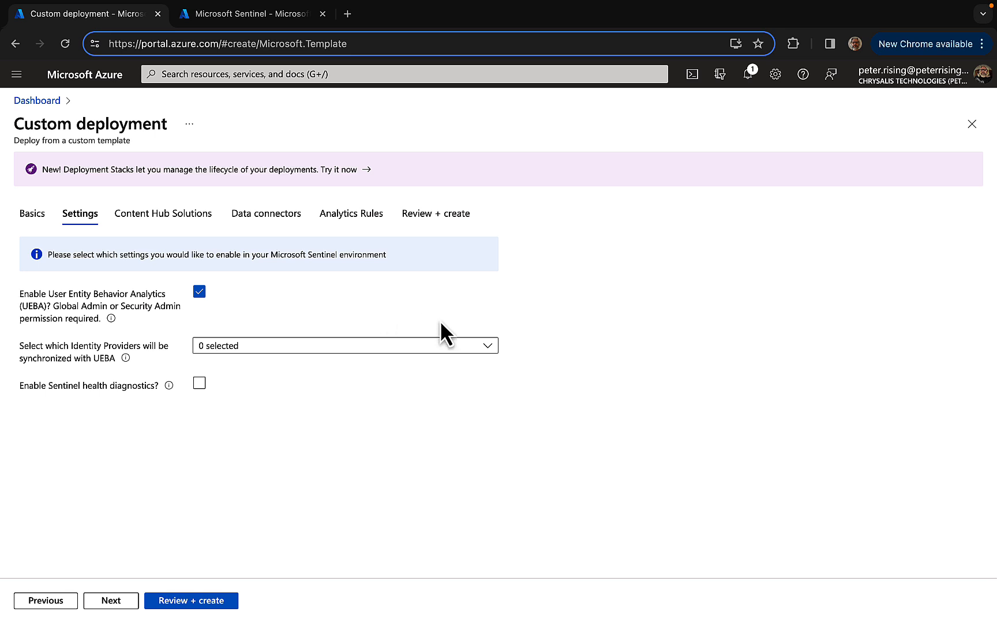
pyautogui.click(488, 345)
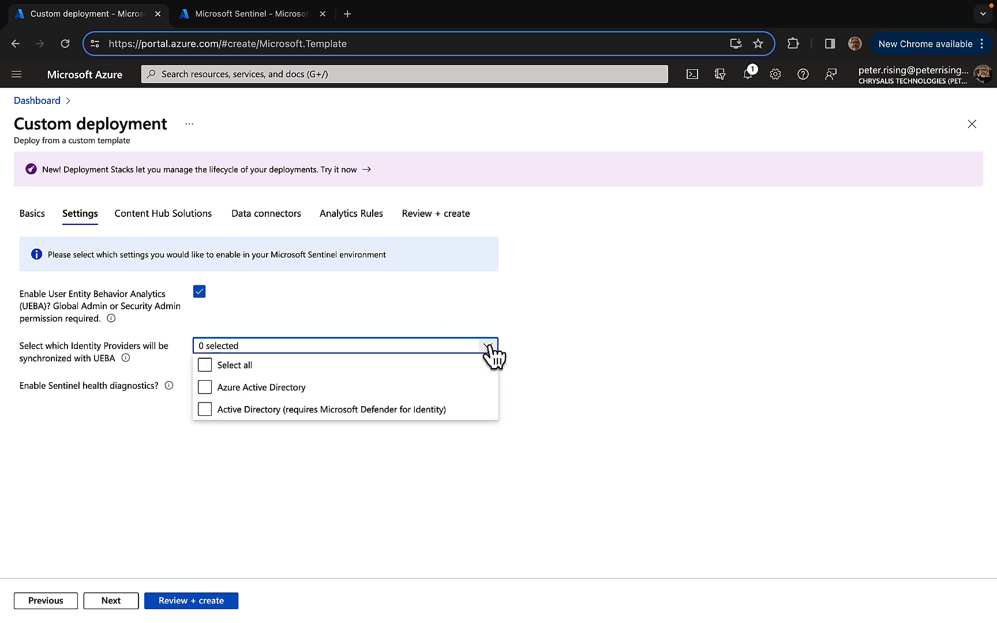
pyautogui.click(410, 365)
pyautogui.click(237, 386)
pyautogui.click(282, 409)
pyautogui.click(205, 387)
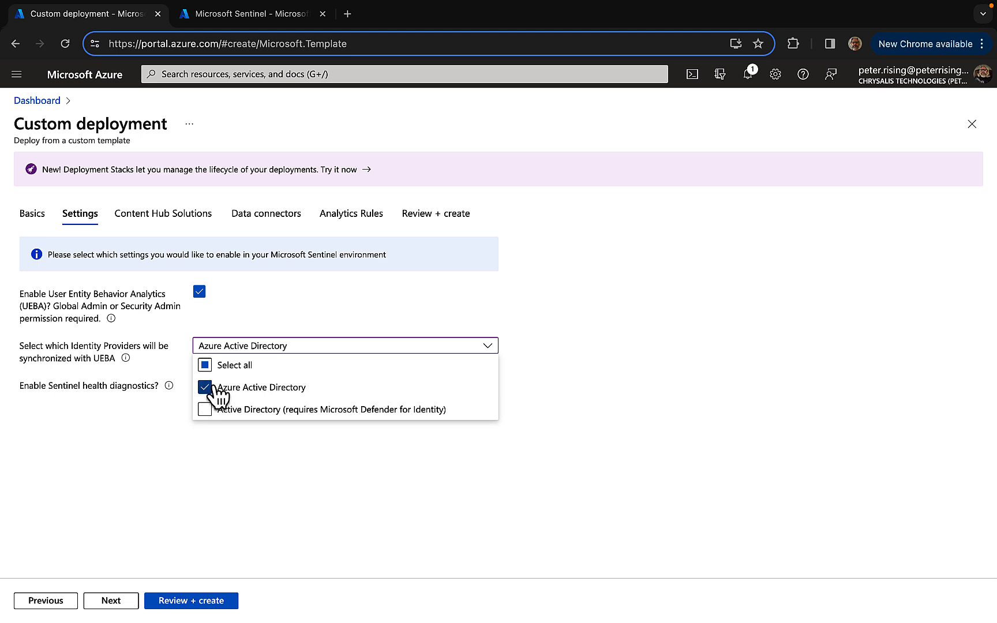
pyautogui.click(658, 316)
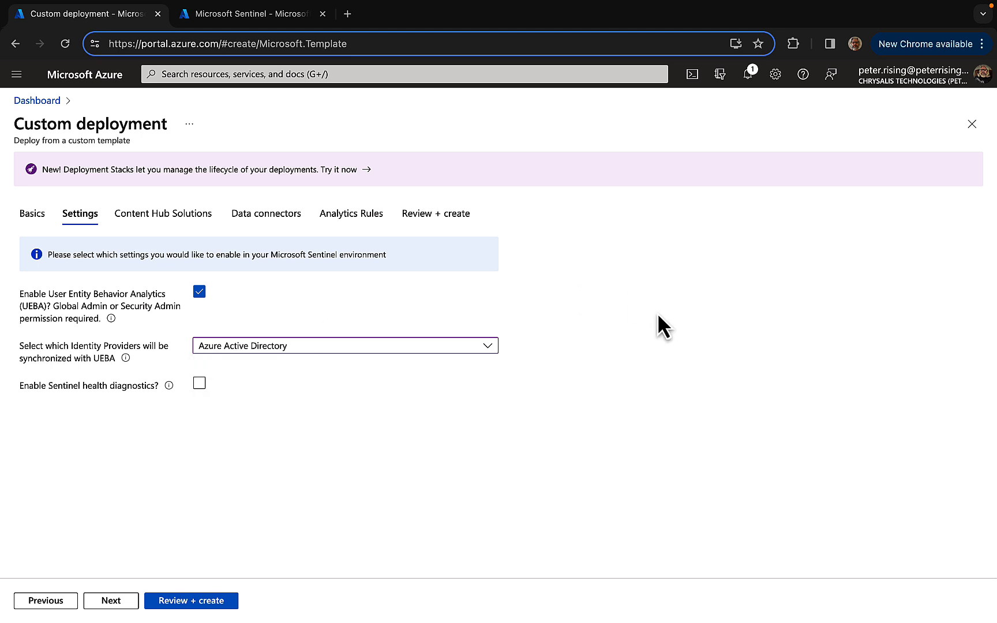
# Enable Sentinel health diagnostics and proceed to the deployment's Content Hub Solutions stage
pyautogui.click(201, 384)
pyautogui.click(113, 602)
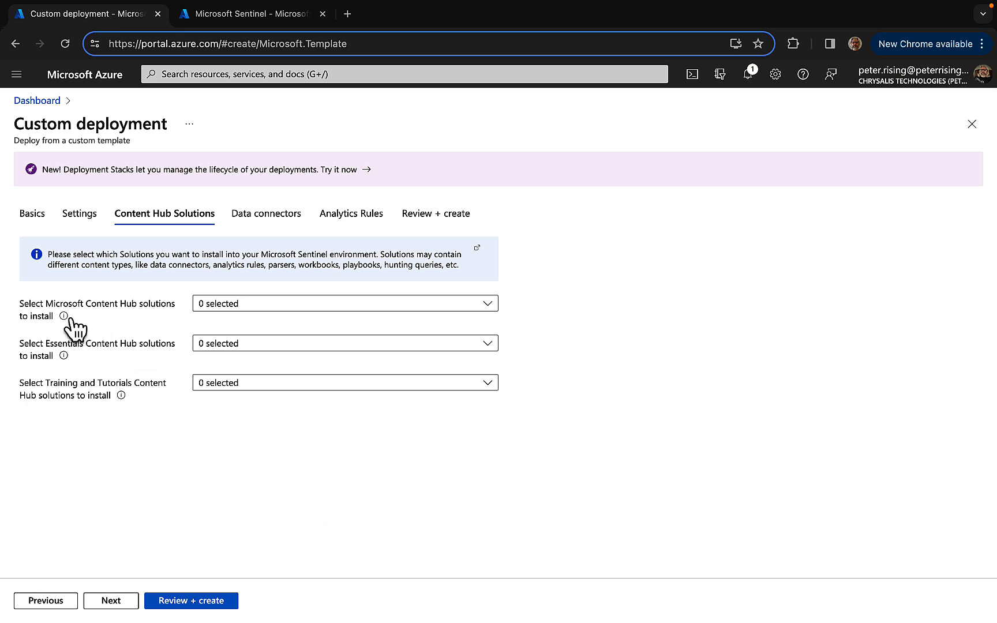
# Choose Azure Active Directory, Azure Activity and Microsoft 365 among the Microsoft Content Hub solutions to install
pyautogui.moveTo(64, 317)
pyautogui.click(364, 306)
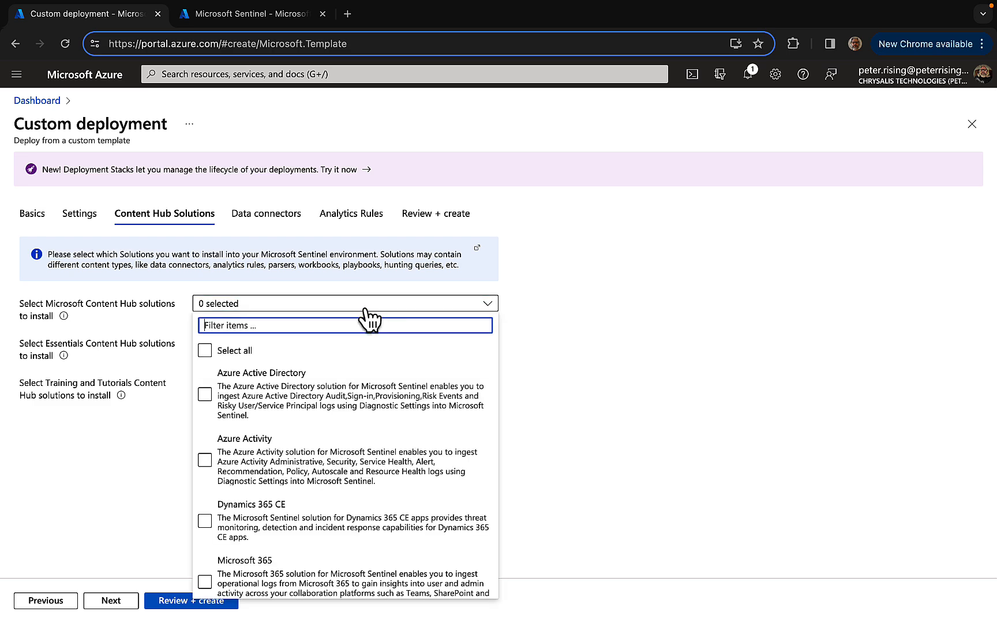
pyautogui.click(393, 442)
pyautogui.scroll(-1, 396, 446)
pyautogui.scroll(1, 396, 446)
pyautogui.click(283, 410)
pyautogui.click(205, 394)
pyautogui.scroll(-1, 364, 414)
pyautogui.scroll(-1, 364, 414)
pyautogui.click(205, 402)
pyautogui.scroll(-1, 367, 420)
pyautogui.click(356, 420)
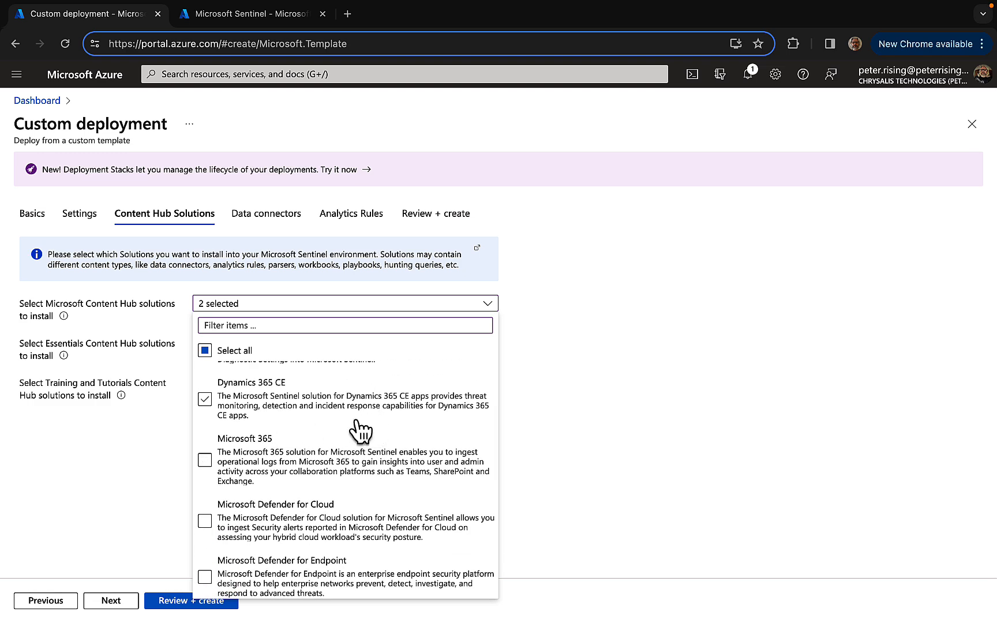
pyautogui.click(205, 460)
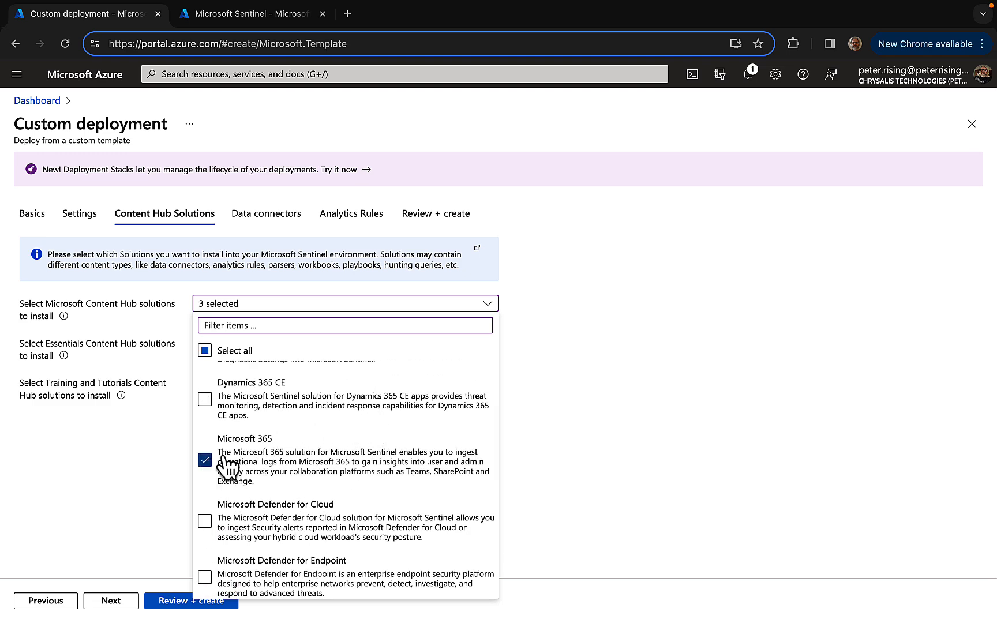
# Add Microsoft Defender for Endpoint and Microsoft Insider Risk Management to the Microsoft Content Hub solutions
pyautogui.scroll(-1, 375, 470)
pyautogui.click(379, 473)
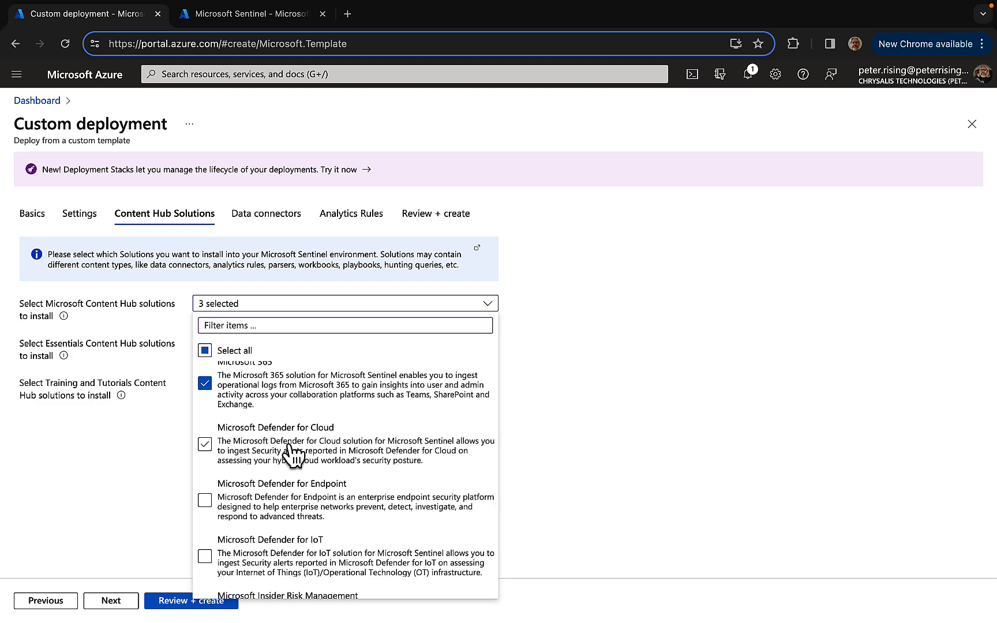
pyautogui.scroll(-1, 295, 455)
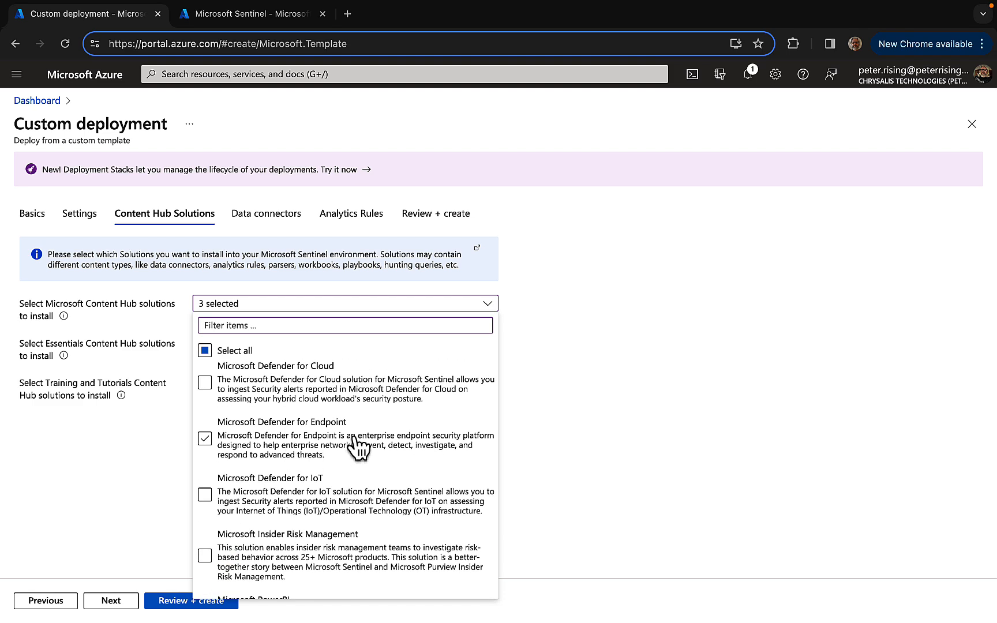
pyautogui.click(304, 439)
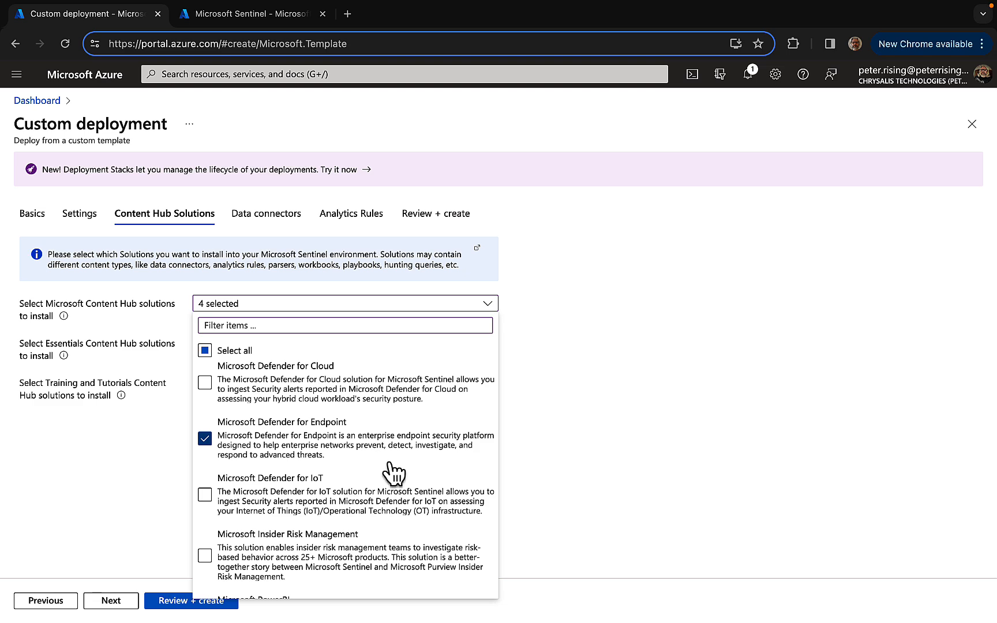
pyautogui.scroll(-1, 393, 467)
pyautogui.click(326, 424)
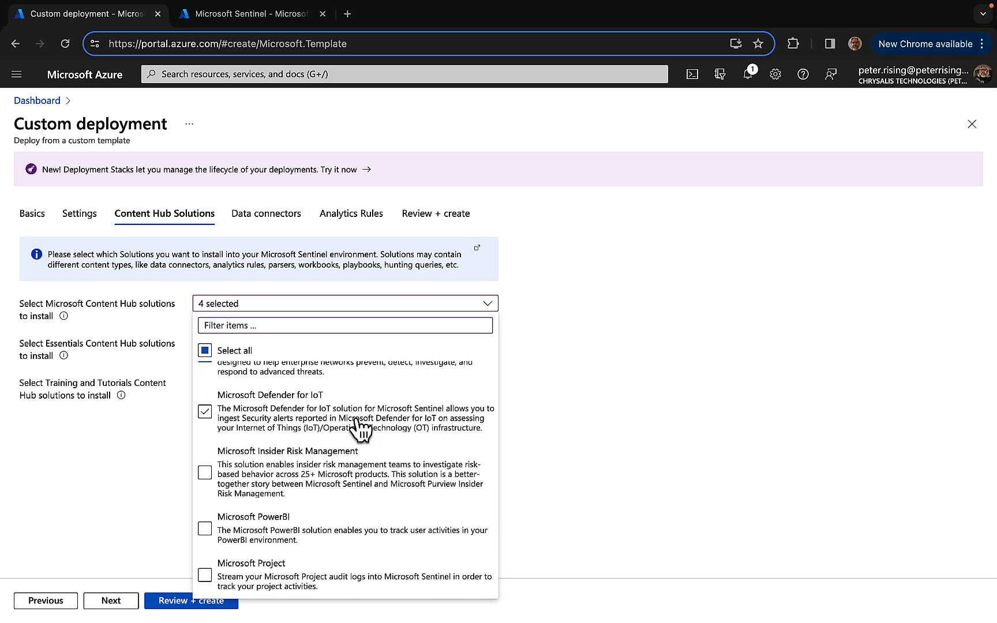
pyautogui.scroll(-1, 390, 439)
pyautogui.click(334, 445)
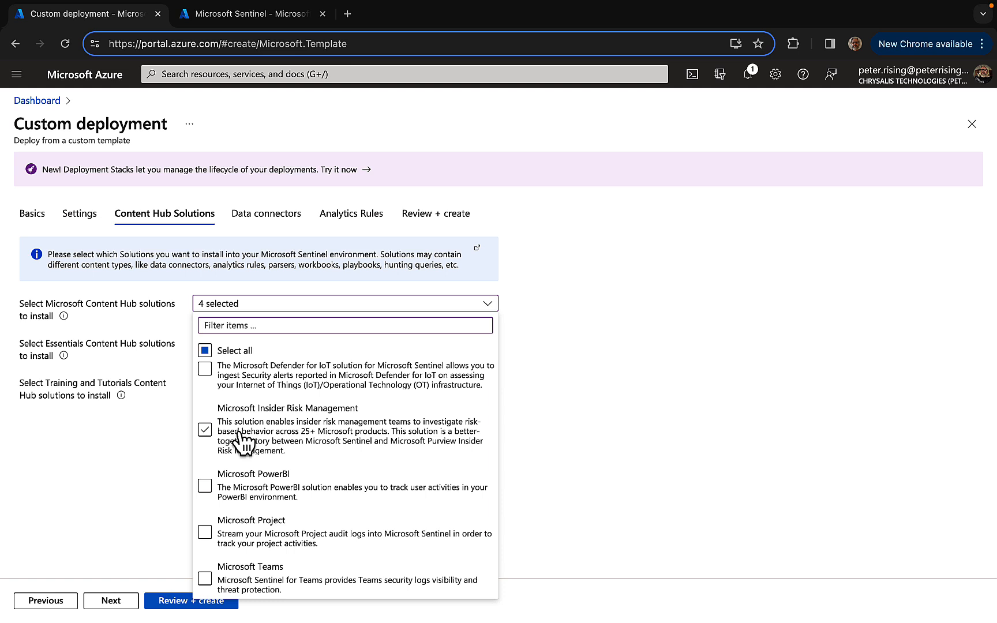
pyautogui.click(213, 432)
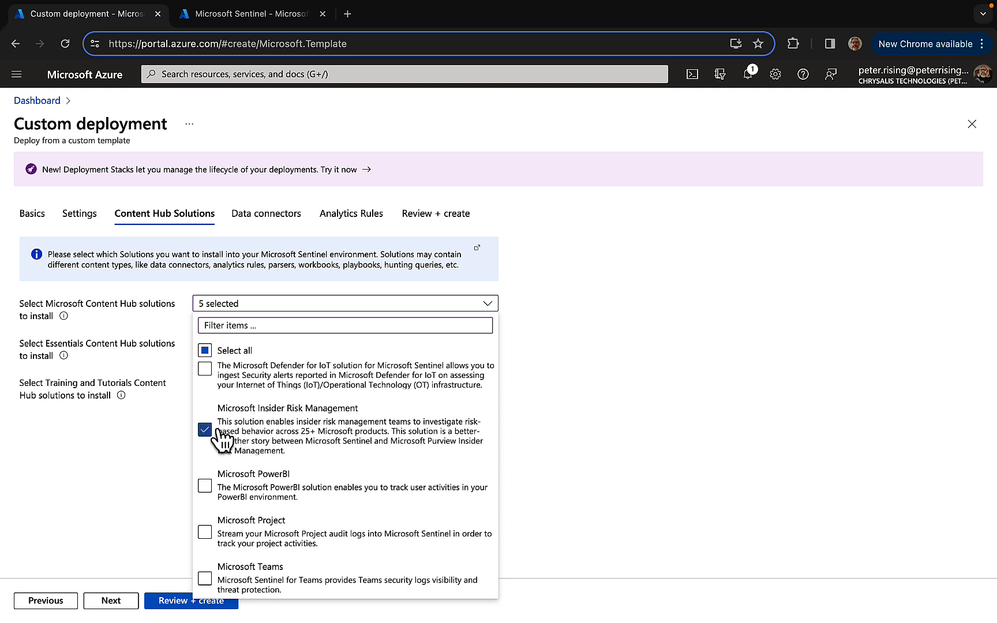
# Add Microsoft Teams and Threat Intelligence to complete the Microsoft Content Hub solutions selection
pyautogui.scroll(-2, 356, 446)
pyautogui.click(356, 445)
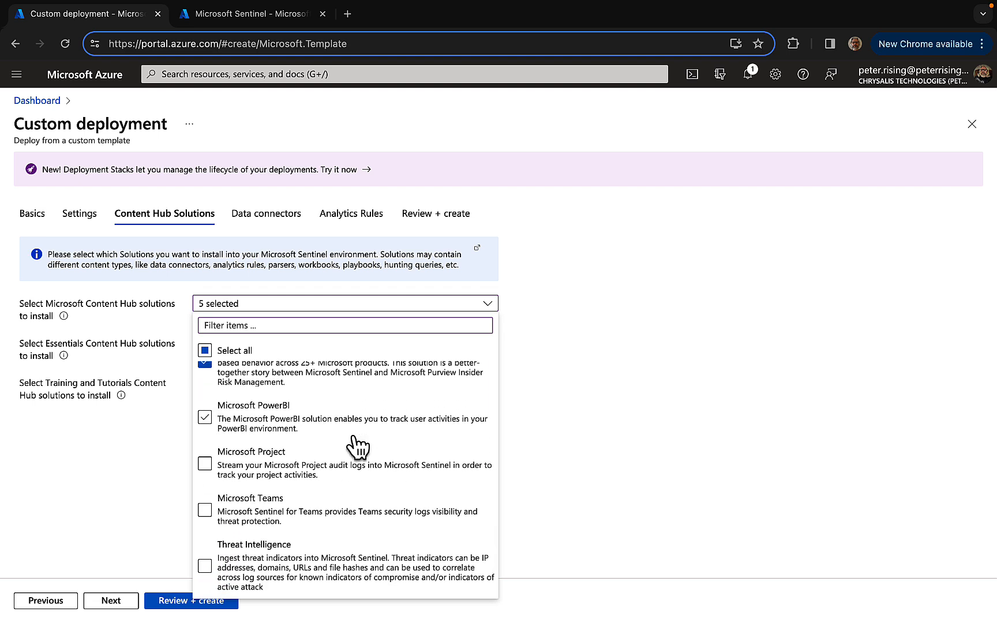
pyautogui.click(206, 511)
pyautogui.click(205, 567)
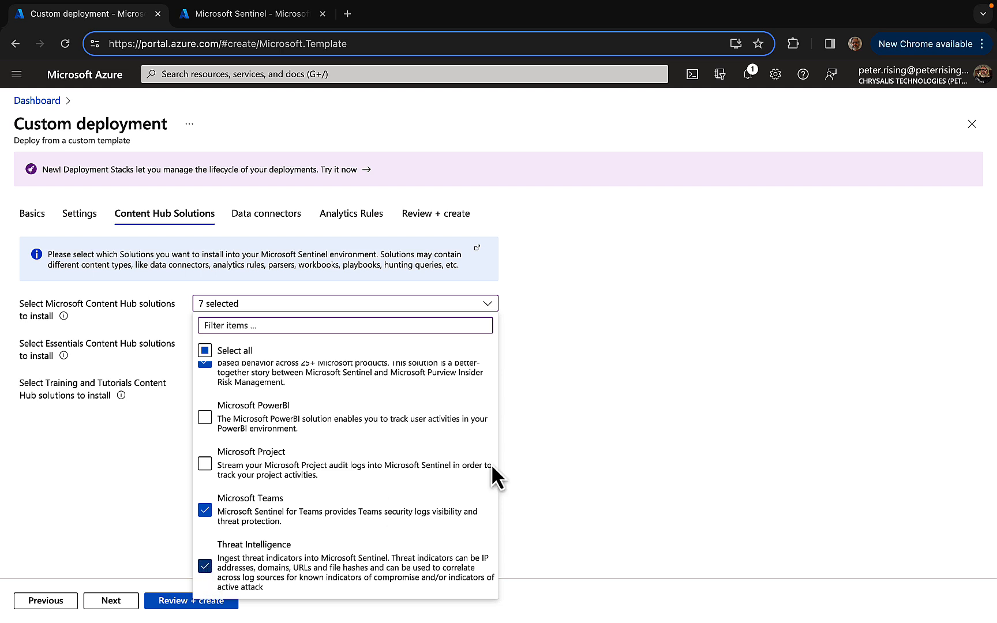
pyautogui.click(602, 436)
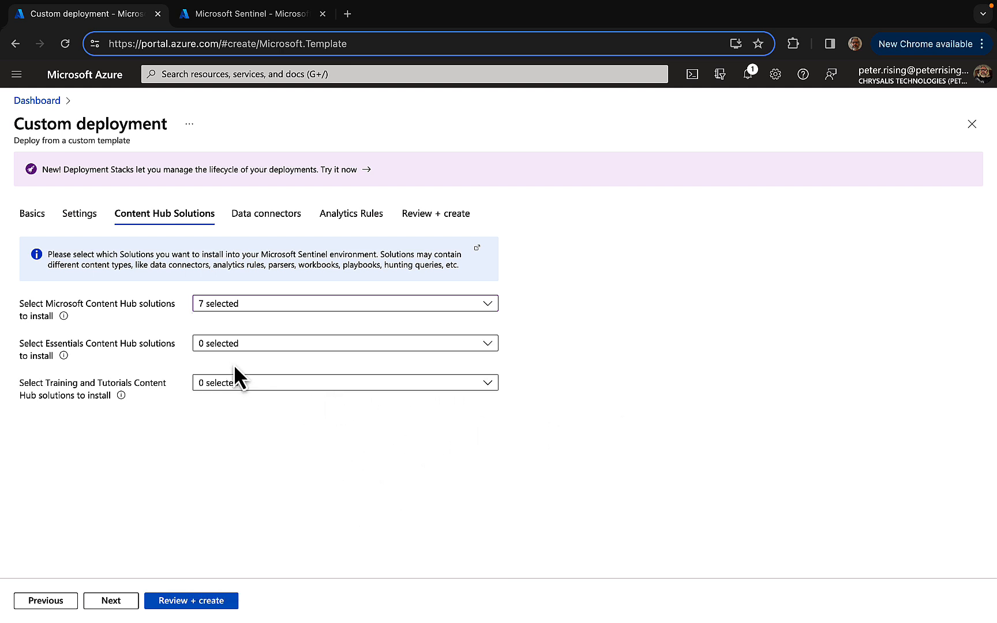
# Choose Attacker Tools Threat Protection Essentials and SOC Handbook as the Essentials Content Hub solutions to install
pyautogui.click(488, 344)
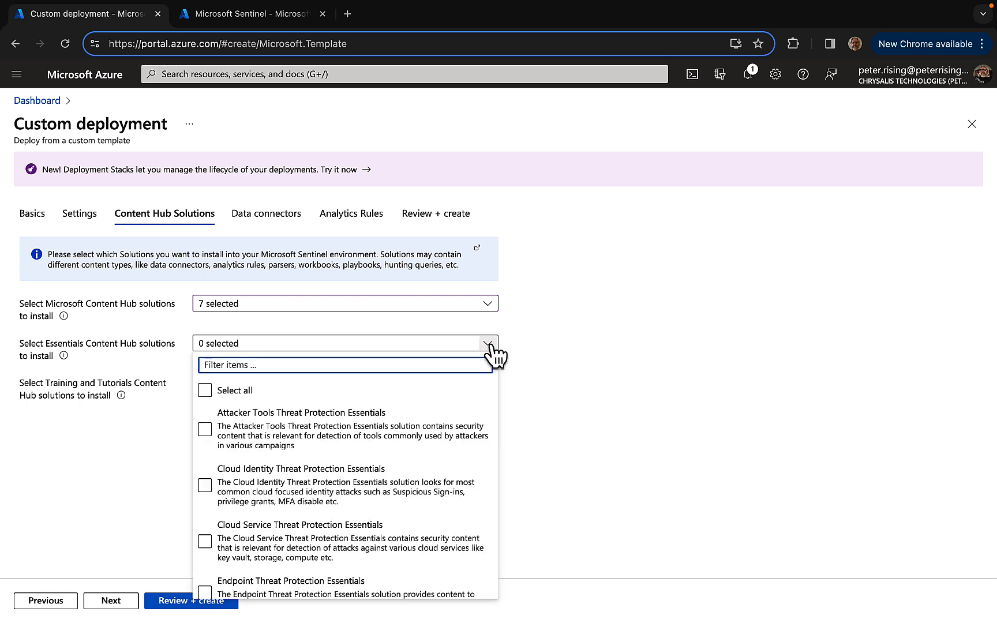
pyautogui.click(459, 433)
pyautogui.click(328, 441)
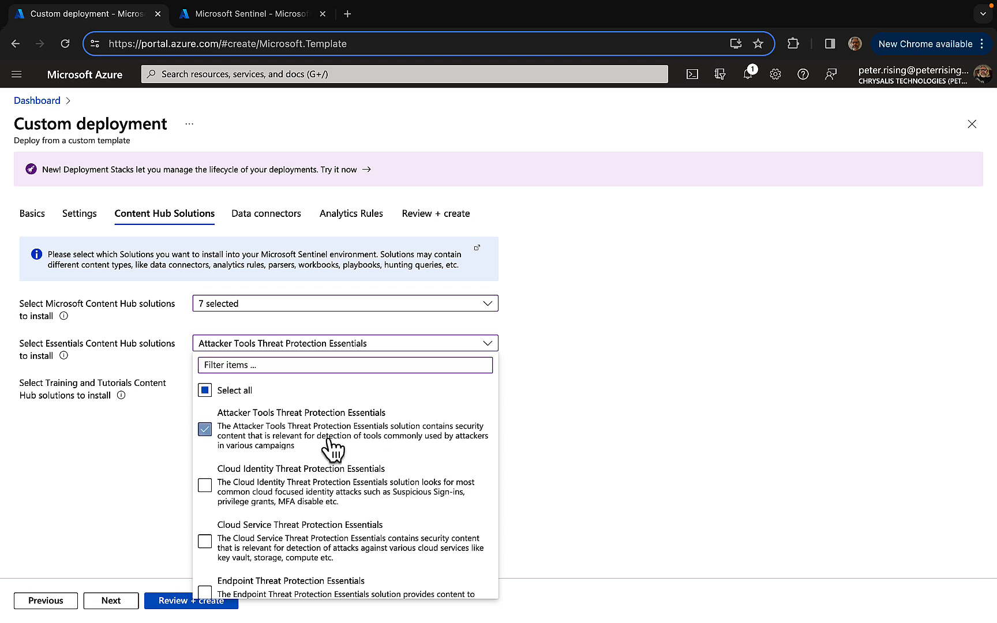
pyautogui.scroll(-2, 402, 493)
pyautogui.scroll(2, 402, 493)
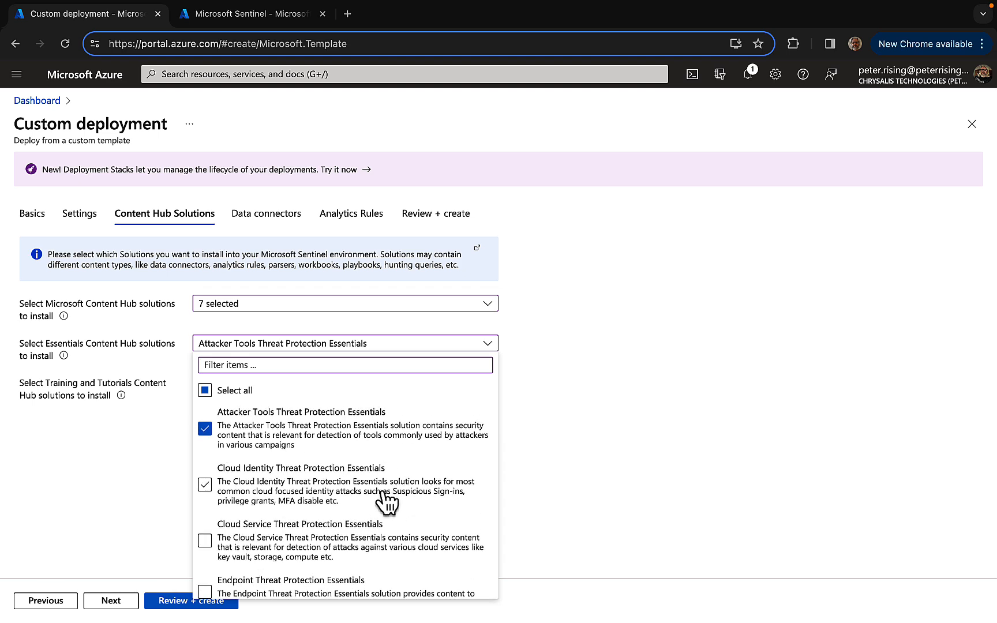
pyautogui.scroll(-1, 387, 502)
pyautogui.scroll(-2, 387, 501)
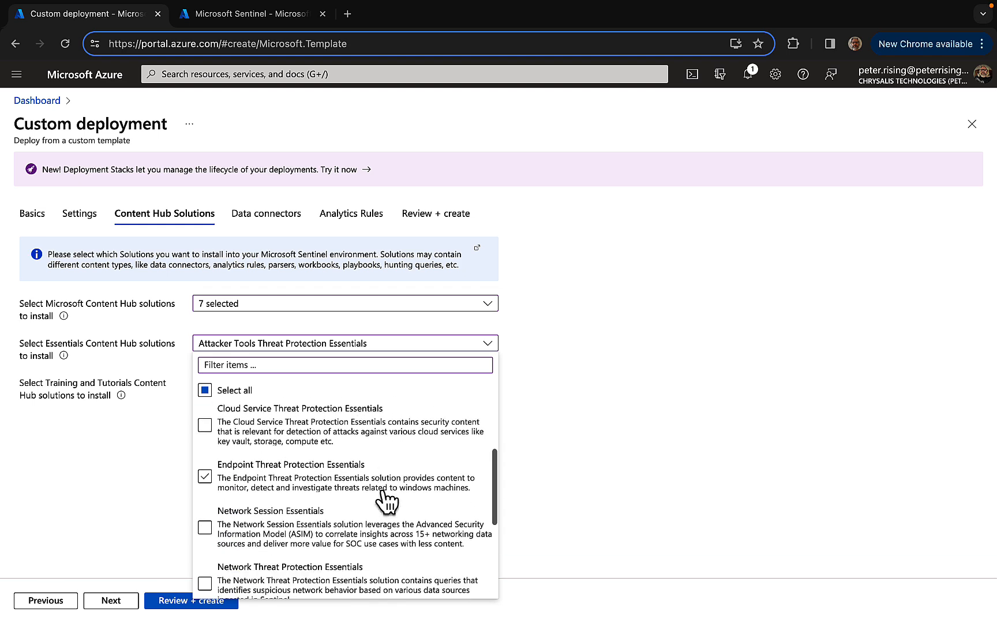
pyautogui.scroll(-2, 387, 501)
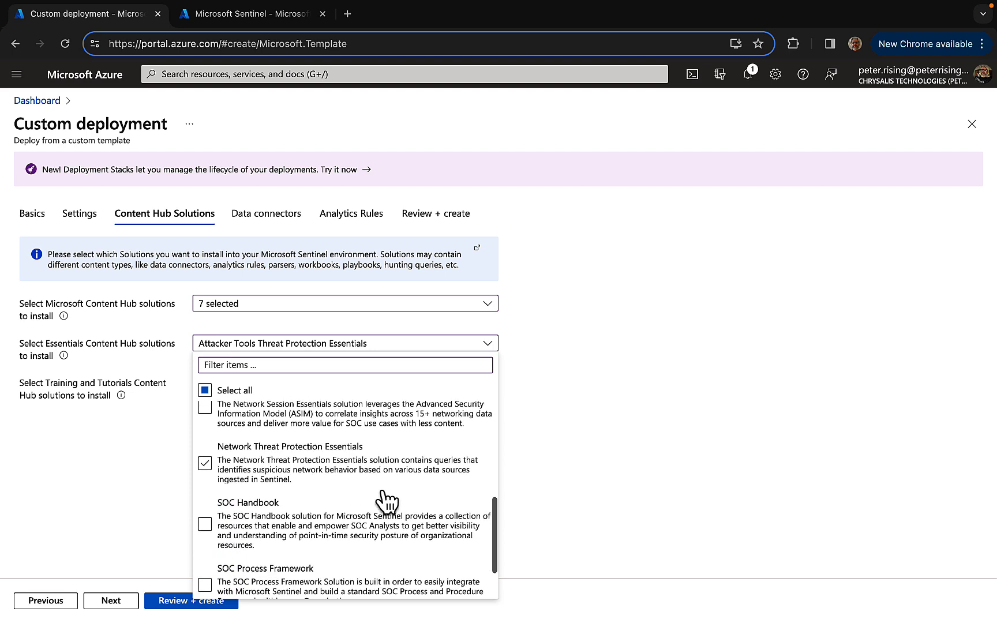
pyautogui.click(322, 502)
pyautogui.scroll(-1, 327, 510)
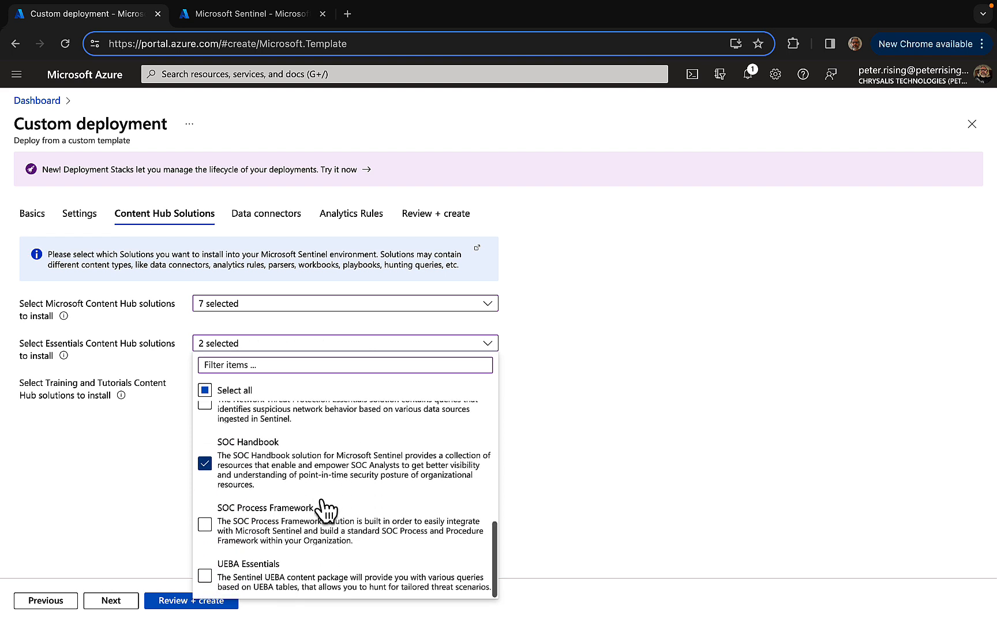
pyautogui.click(585, 462)
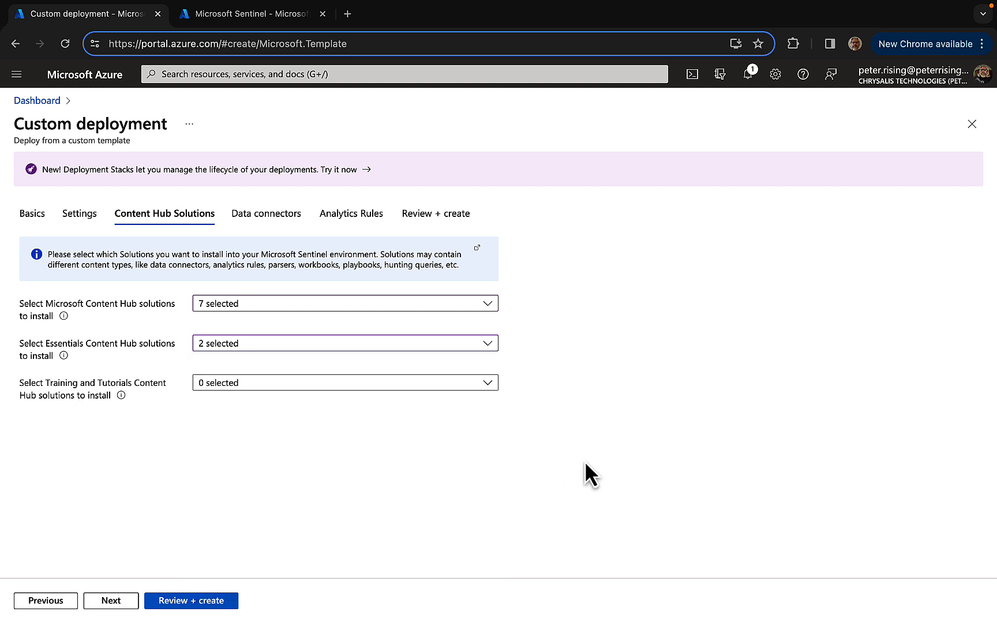
# Choose KQL Training and Training Lab as the Training and Tutorials Content Hub solutions to install
pyautogui.click(488, 383)
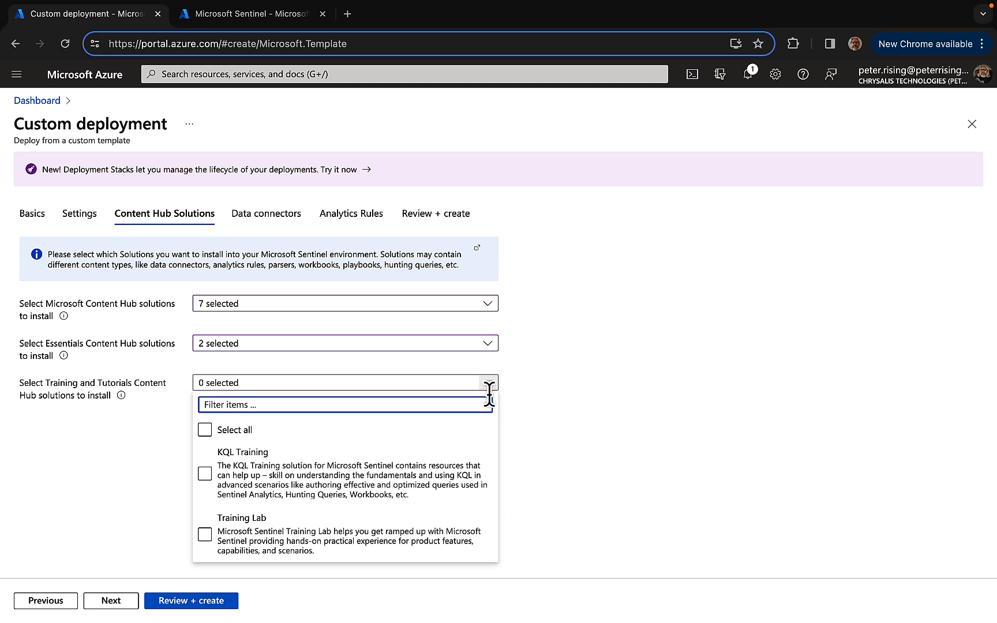
pyautogui.click(376, 456)
pyautogui.click(319, 528)
pyautogui.click(316, 489)
pyautogui.click(369, 485)
pyautogui.click(293, 543)
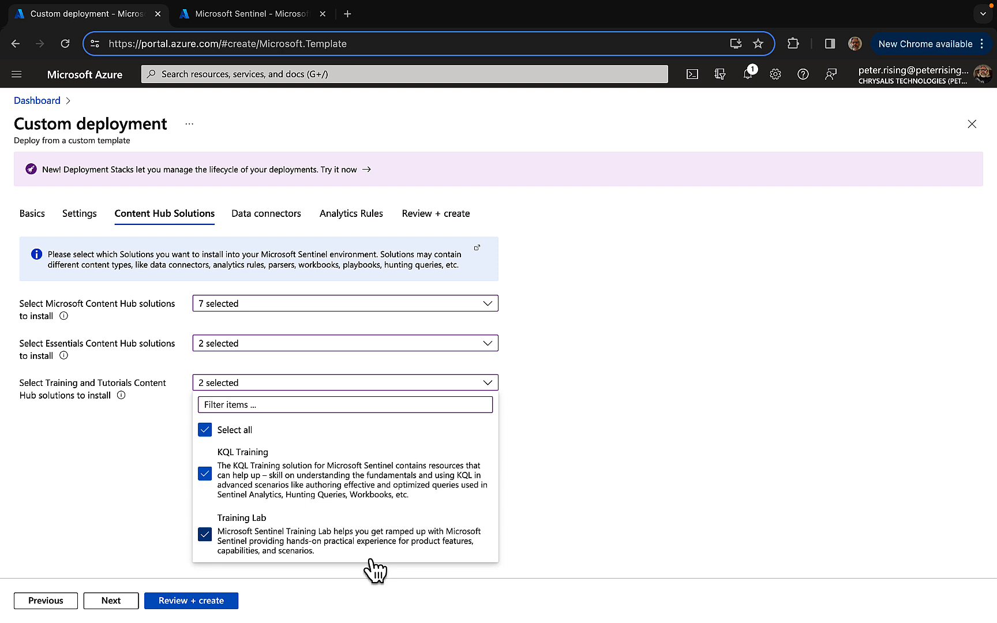
pyautogui.click(621, 519)
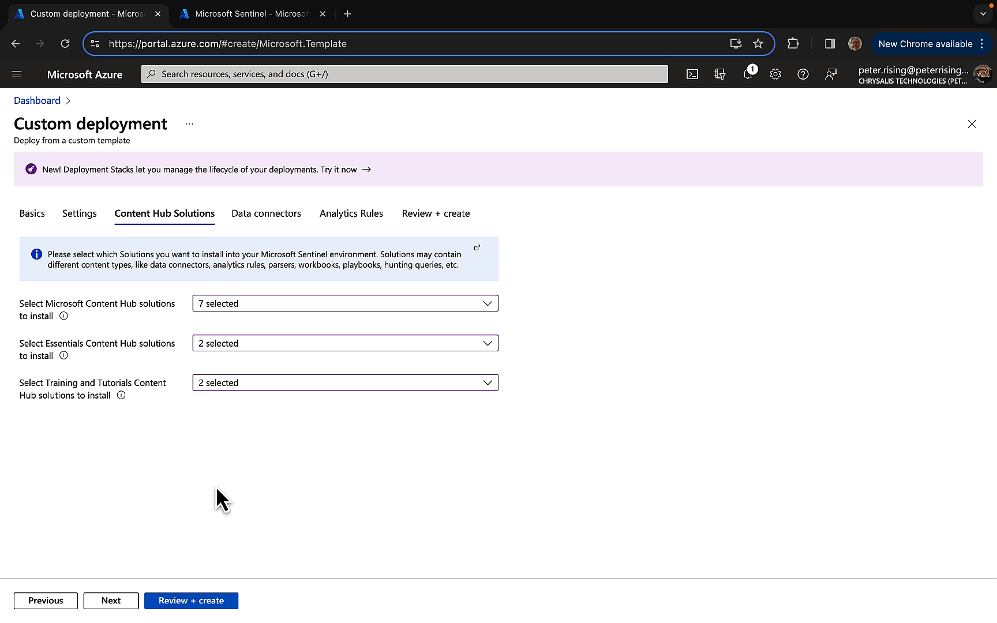
# Proceed to Data connectors and choose Azure Active Directory, Azure Active Directory Identity Protection, Azure Activity and Microsoft 365 Defender for onboarding
pyautogui.click(117, 602)
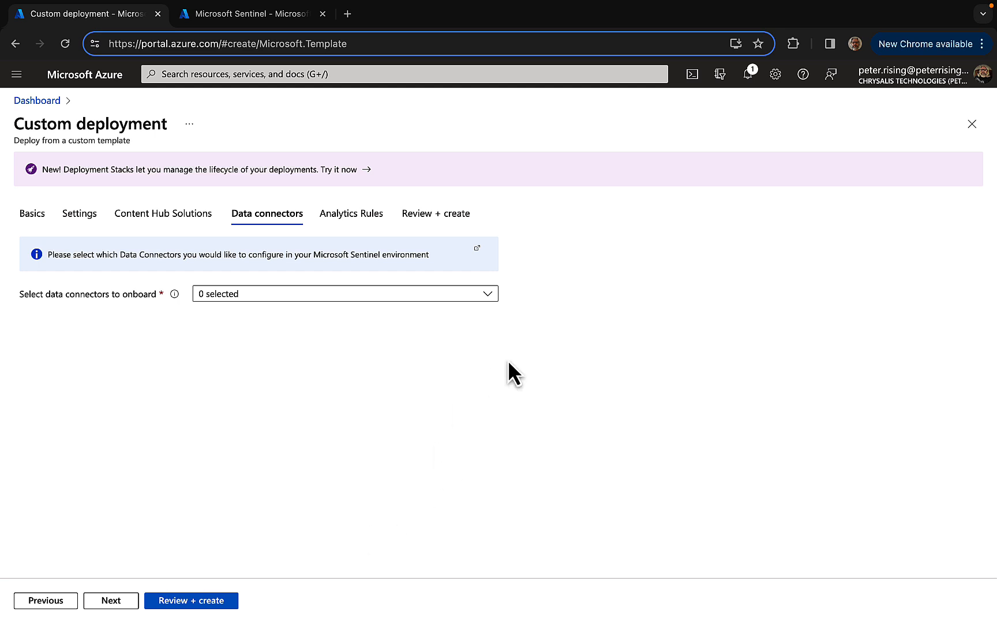
pyautogui.click(489, 295)
pyautogui.click(310, 383)
pyautogui.click(337, 408)
pyautogui.click(282, 412)
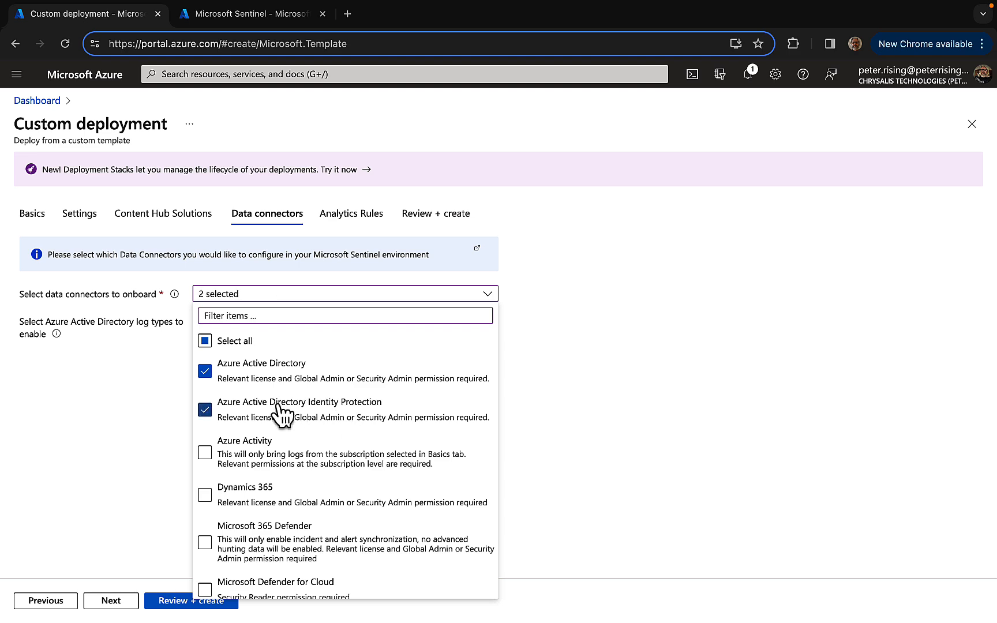
pyautogui.click(282, 470)
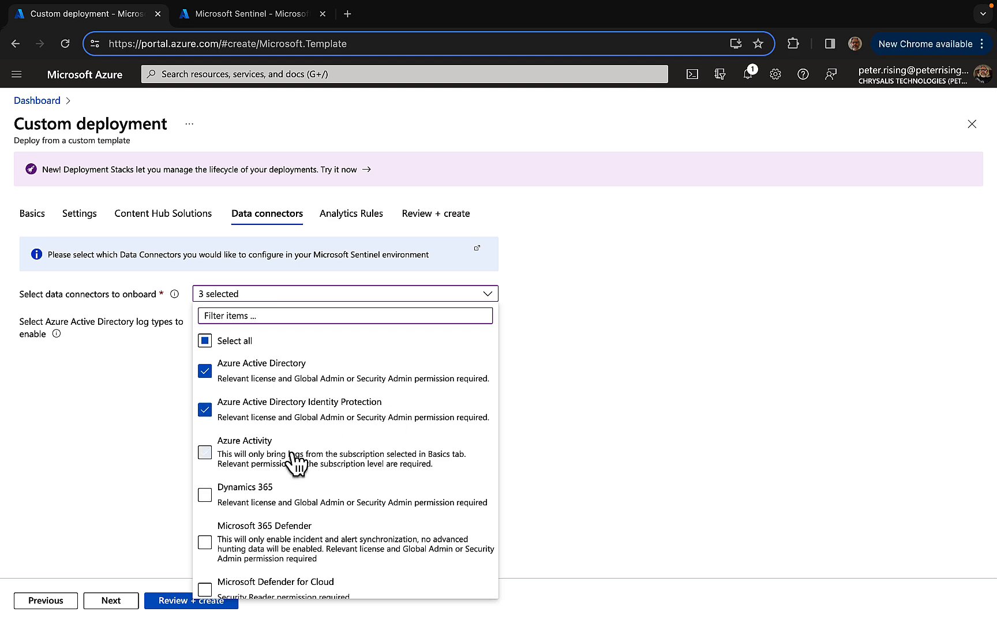
pyautogui.scroll(-3, 352, 484)
pyautogui.click(279, 453)
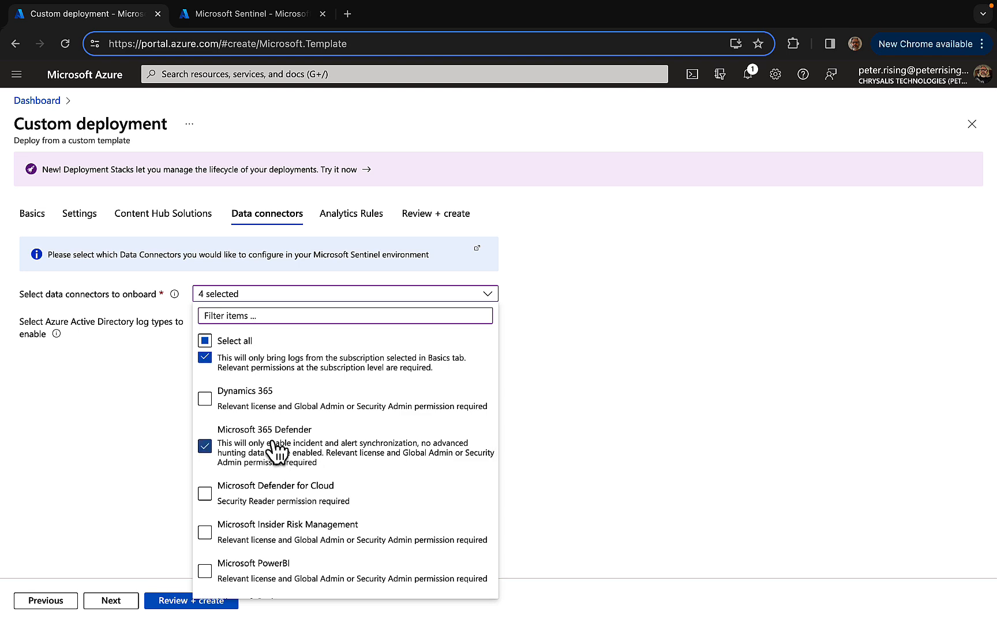
# Add Microsoft Insider Risk Management, Office 365 and Threat Intelligence Platforms to the data connectors to onboard
pyautogui.scroll(-2, 374, 475)
pyautogui.click(322, 482)
pyautogui.scroll(-1, 322, 482)
pyautogui.click(266, 545)
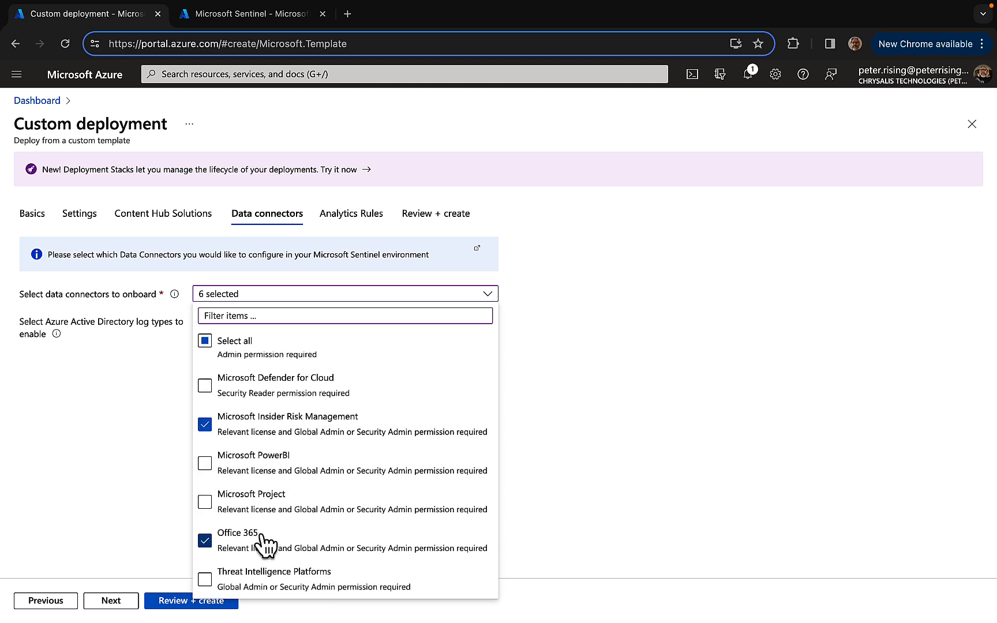
pyautogui.click(252, 580)
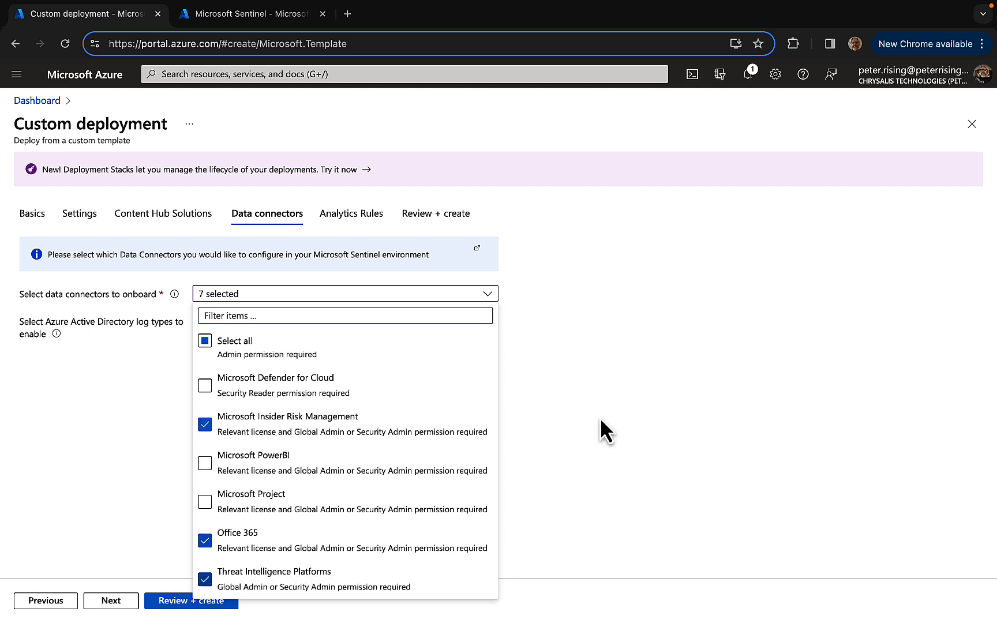
pyautogui.click(588, 389)
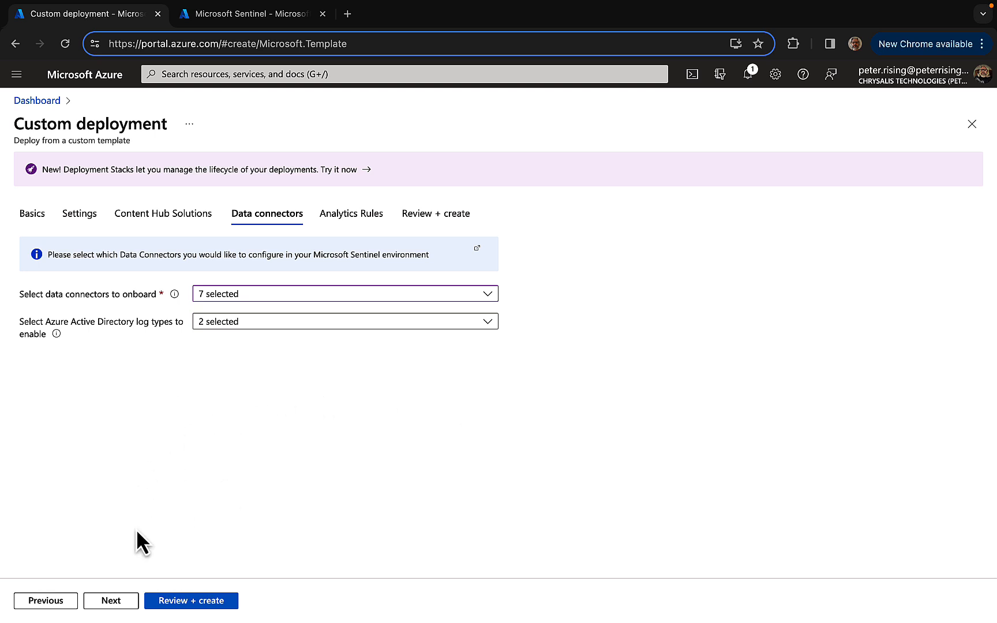
# Enable Scheduled alert rules for the selected solutions and connectors in the Analytics Rules stage, and check which rule severities are selected
pyautogui.click(112, 602)
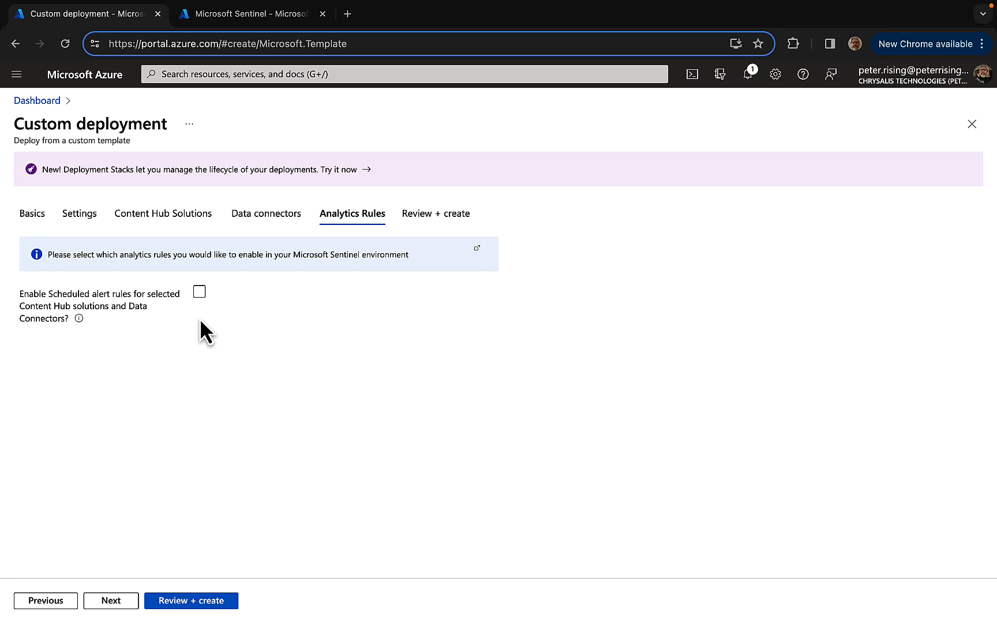
pyautogui.click(199, 293)
pyautogui.click(199, 292)
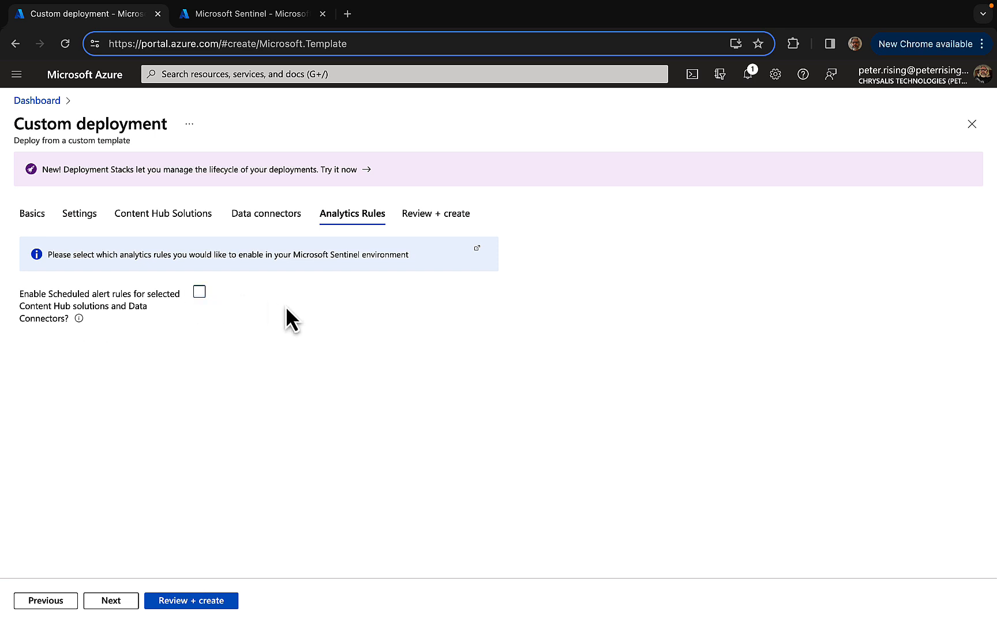
pyautogui.click(199, 292)
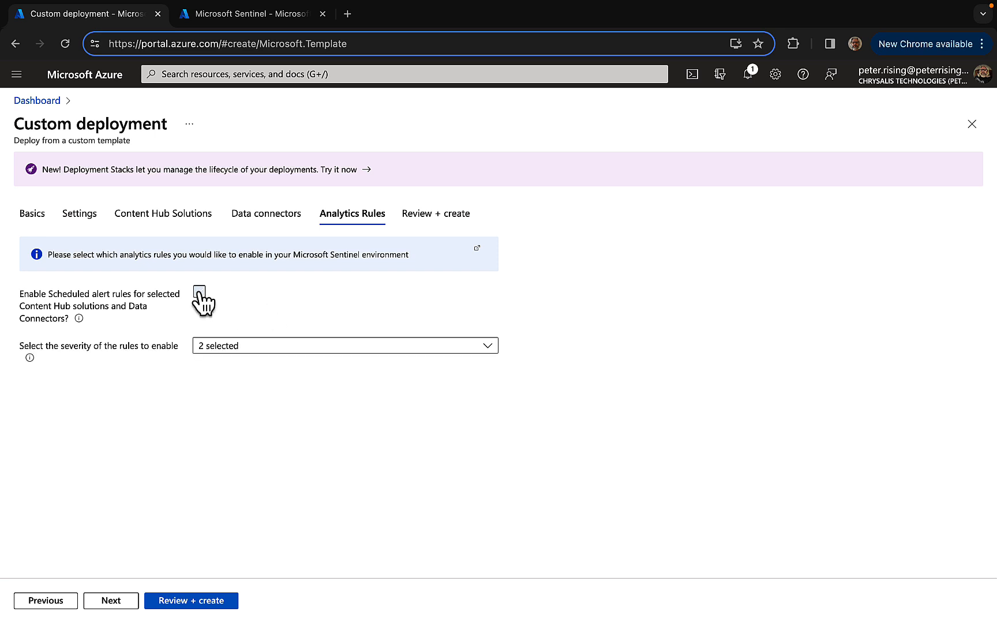
pyautogui.click(341, 349)
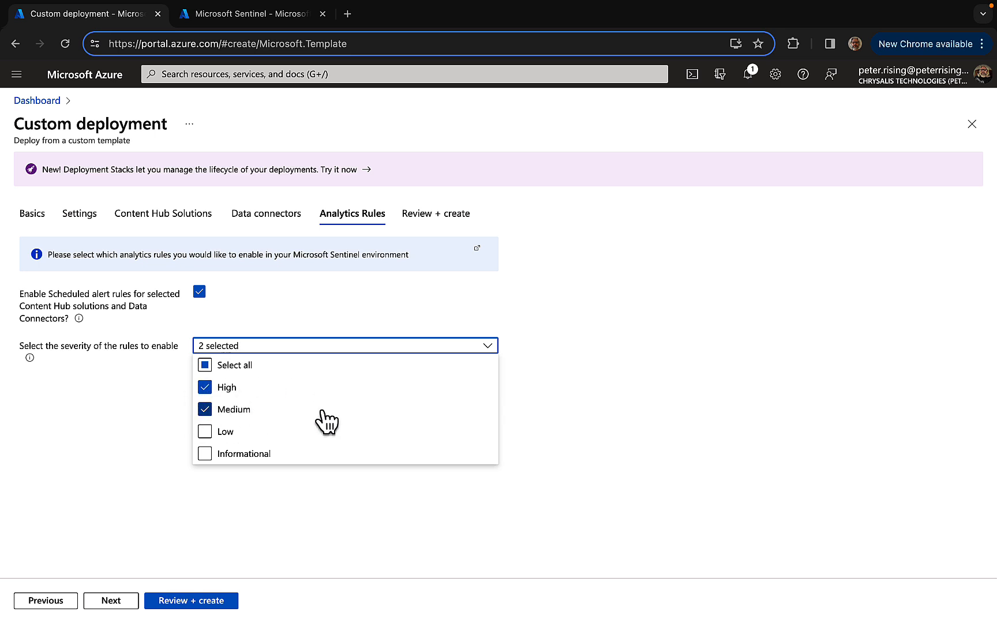
pyautogui.click(647, 405)
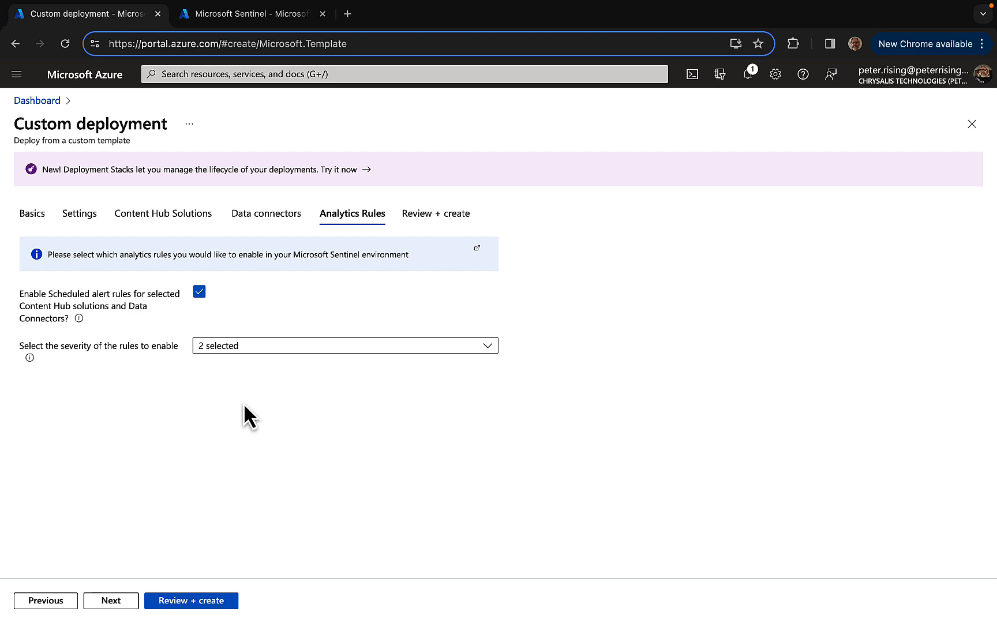
# Proceed to the Review + create stage and review the terms and the summary of the deployment's configuration
pyautogui.click(107, 601)
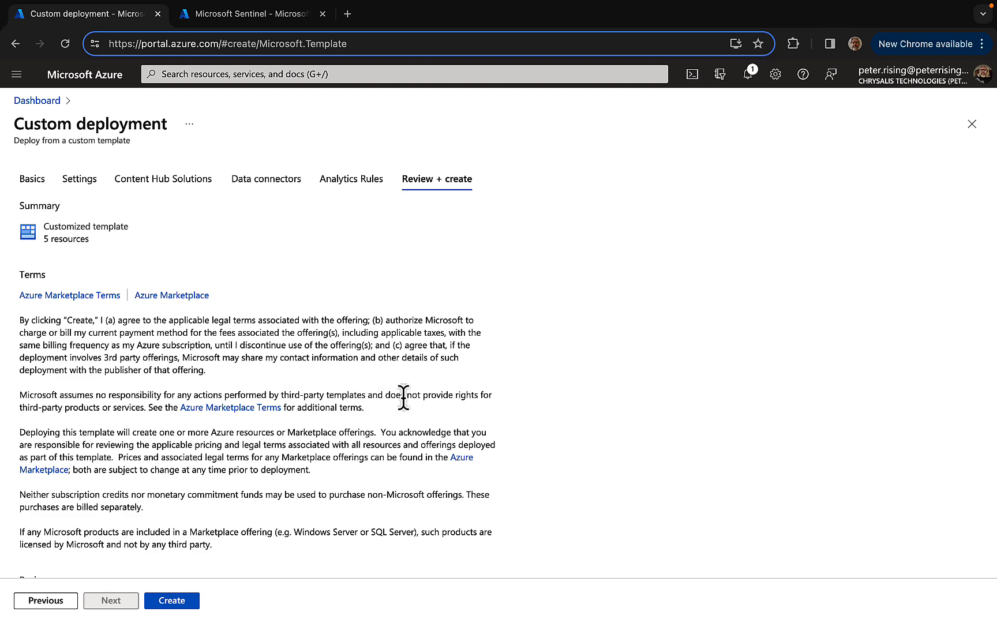
pyautogui.scroll(-2, 402, 397)
pyautogui.scroll(-4, 403, 398)
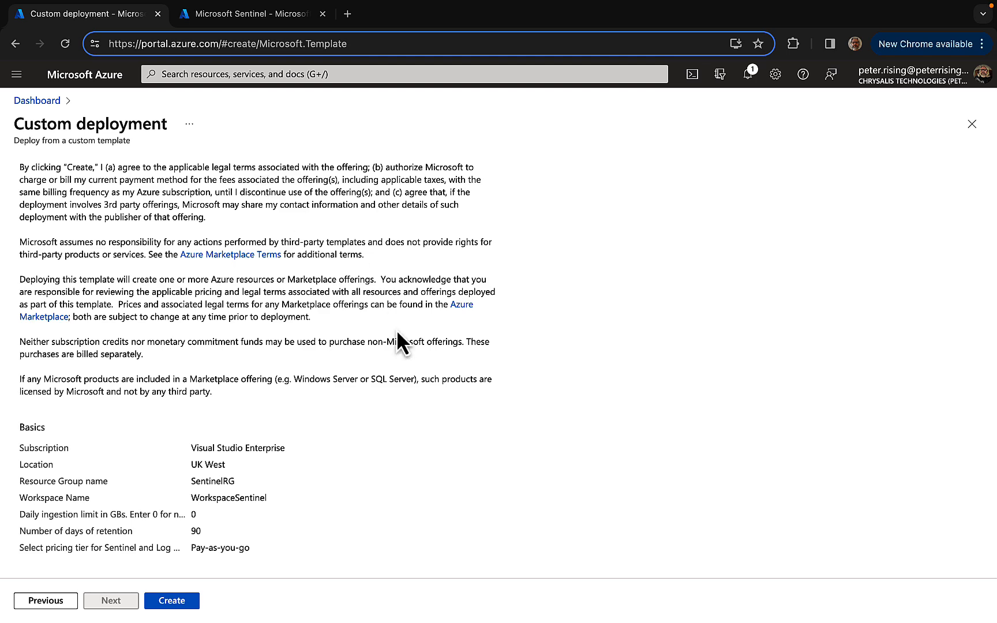
pyautogui.scroll(-6, 396, 340)
pyautogui.scroll(-3, 398, 341)
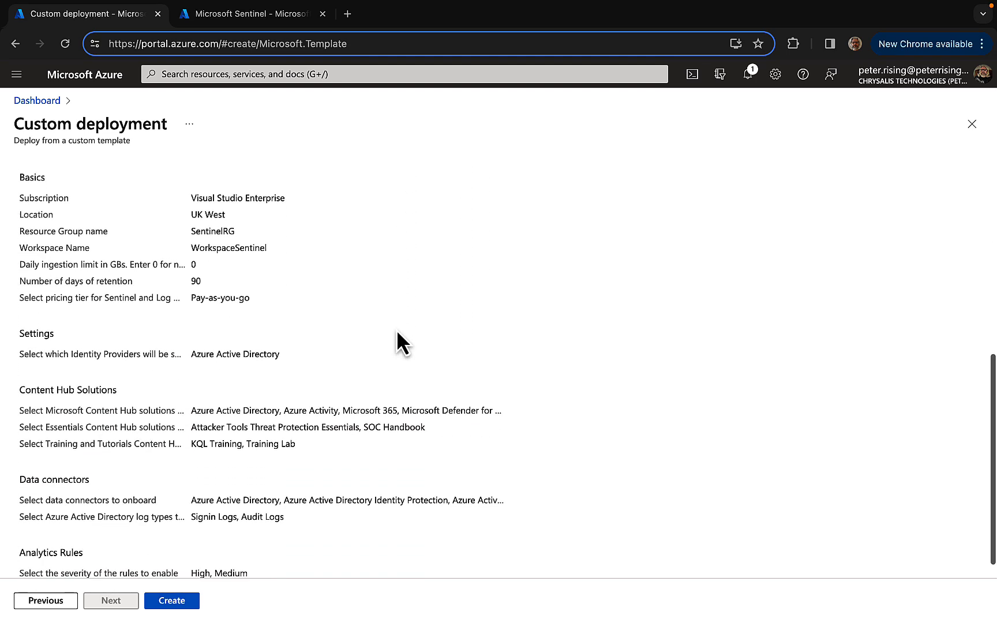
# Create the custom deployment with the reviewed configuration and inspect the raw error details
pyautogui.scroll(-1, 284, 389)
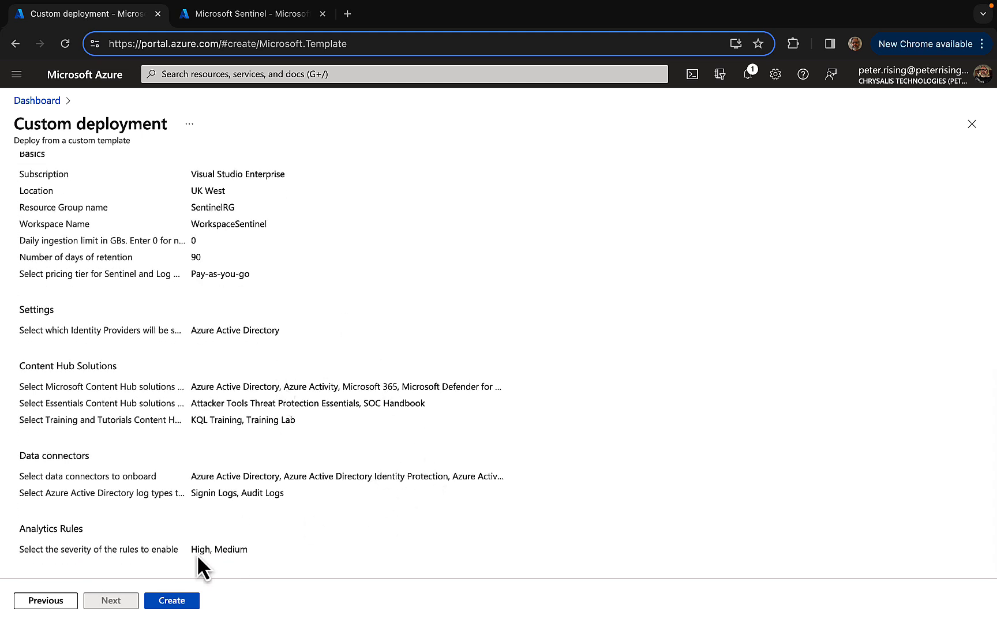
pyautogui.click(173, 602)
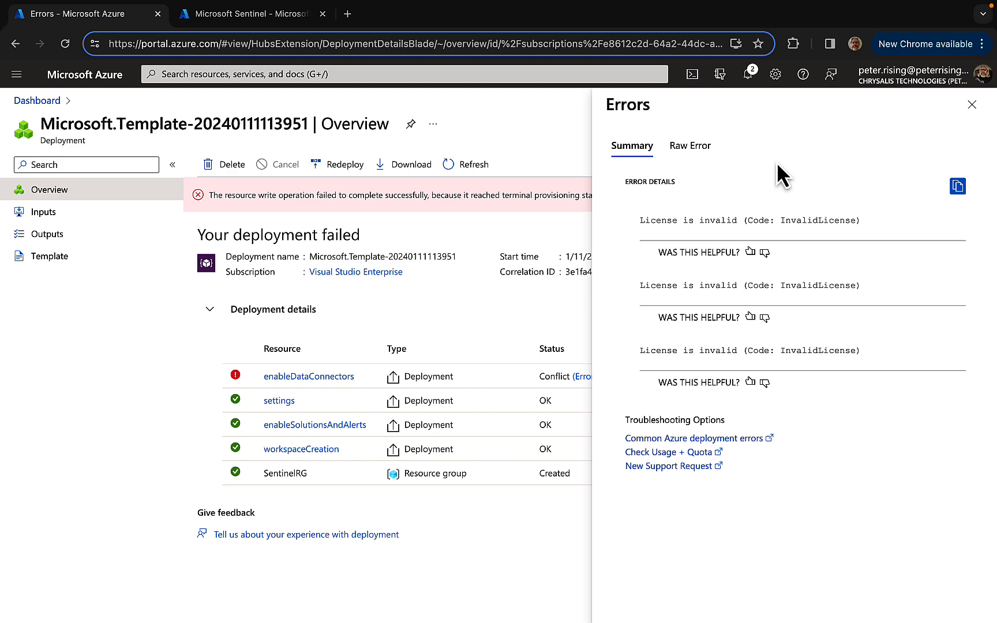
pyautogui.click(703, 151)
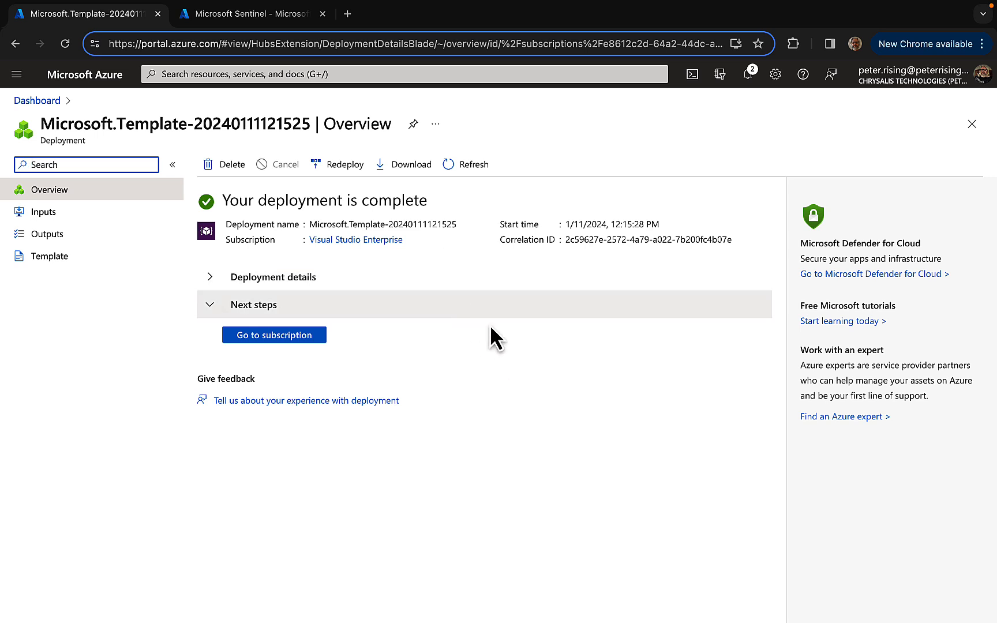
# Expand the finished deployment's details to check its resources and go to the subscription it was deployed to
pyautogui.click(211, 280)
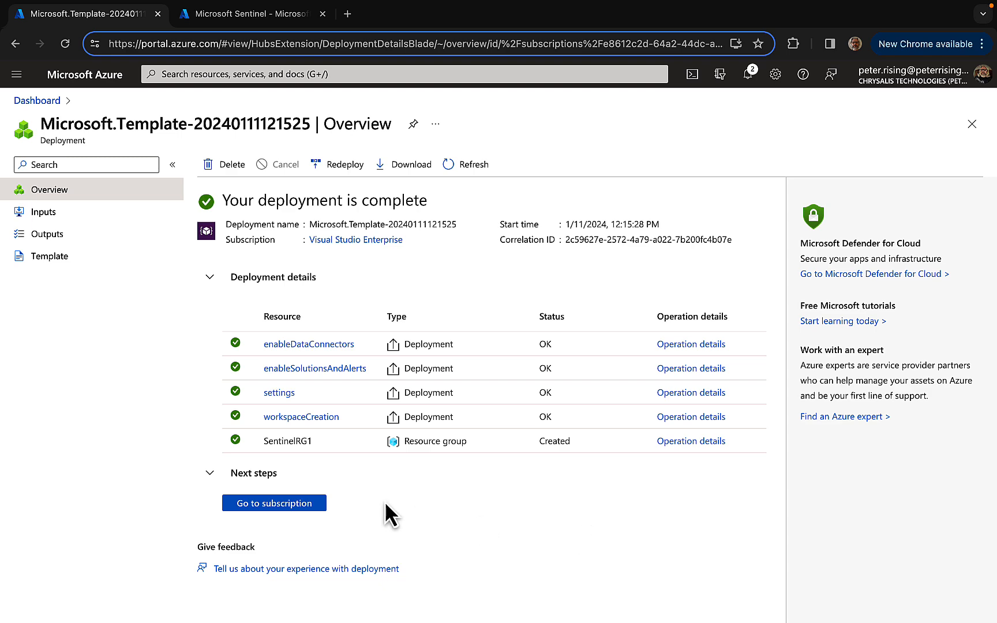
pyautogui.click(274, 503)
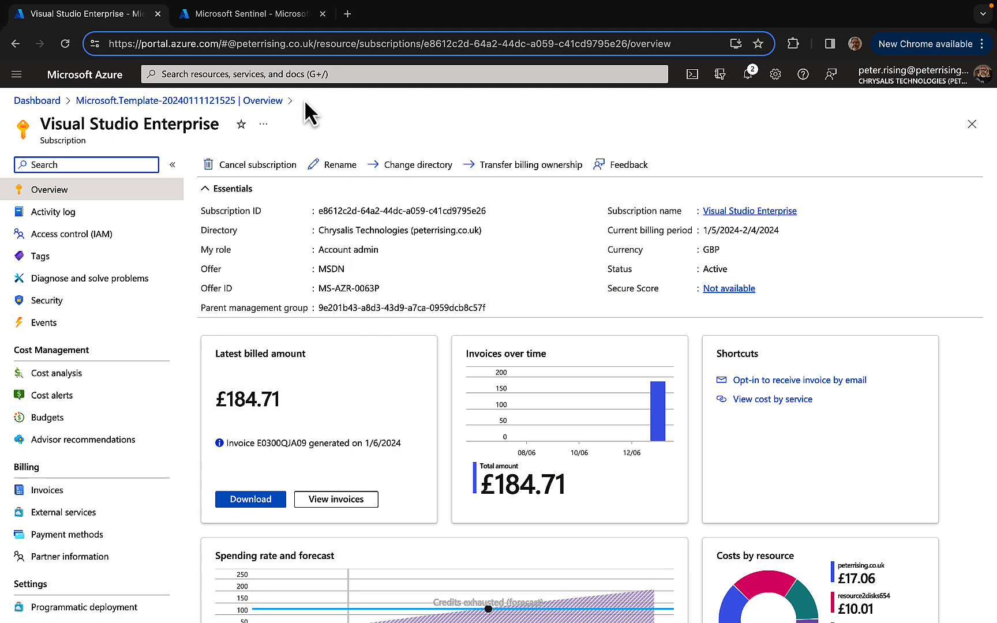
# Reload the Microsoft Sentinel workspace list, open WorkspaceSentinel1, collapse the workspace list and review the overview dashboard
pyautogui.click(243, 17)
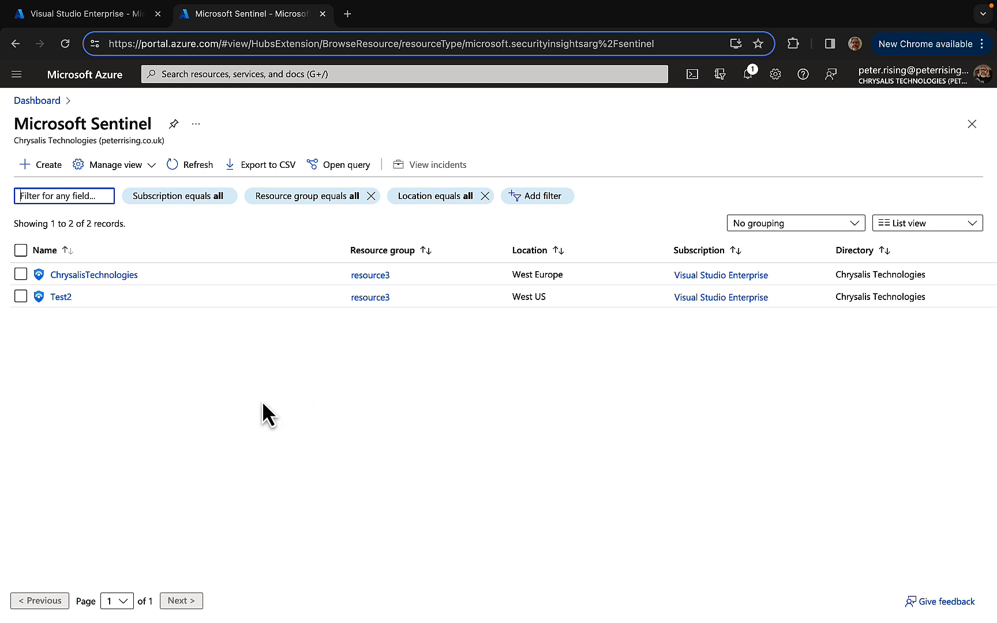
pyautogui.click(65, 44)
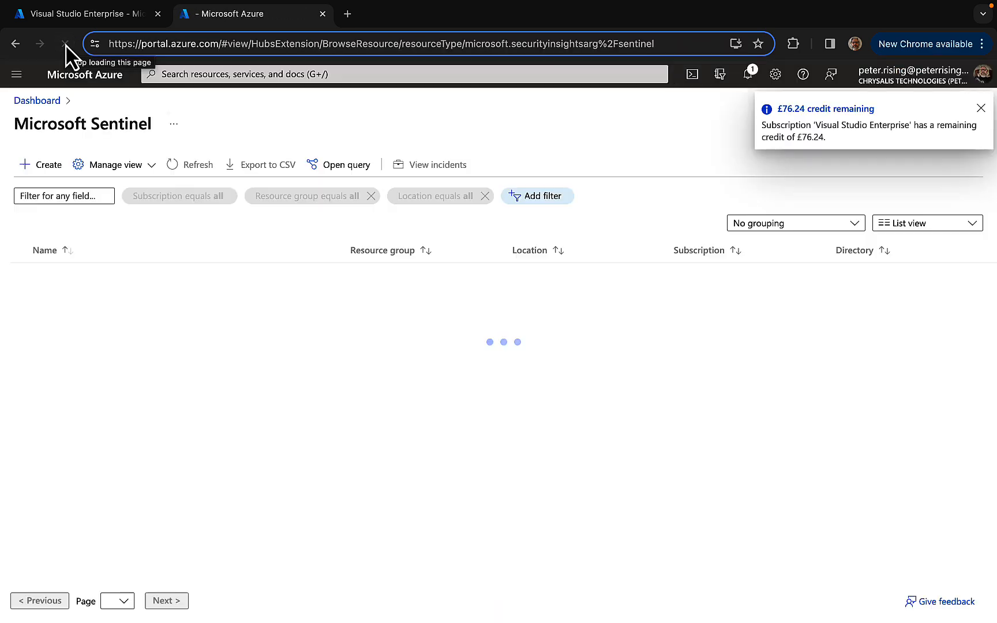
pyautogui.click(981, 108)
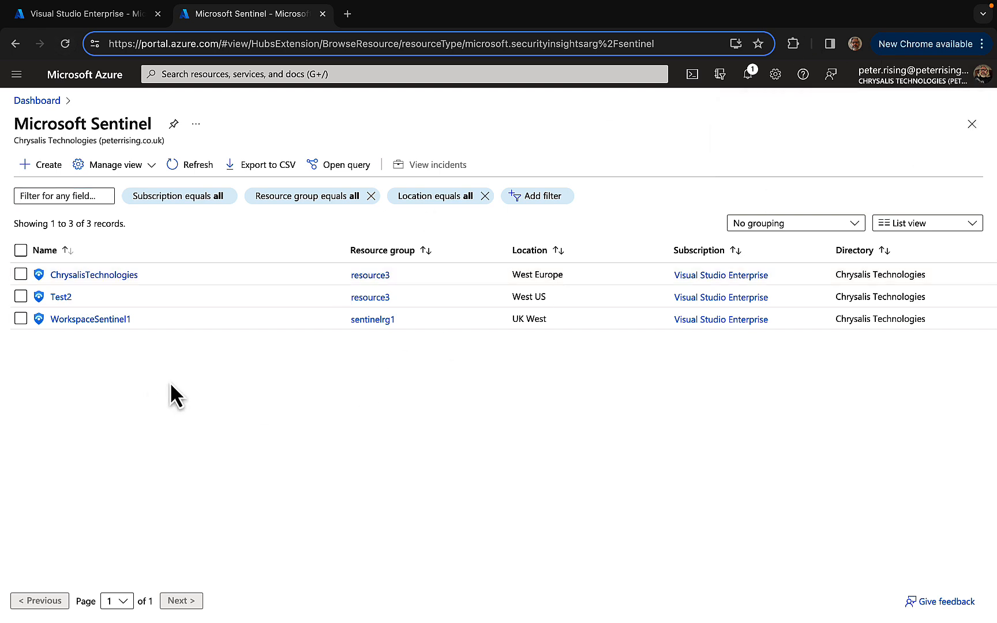
pyautogui.click(88, 319)
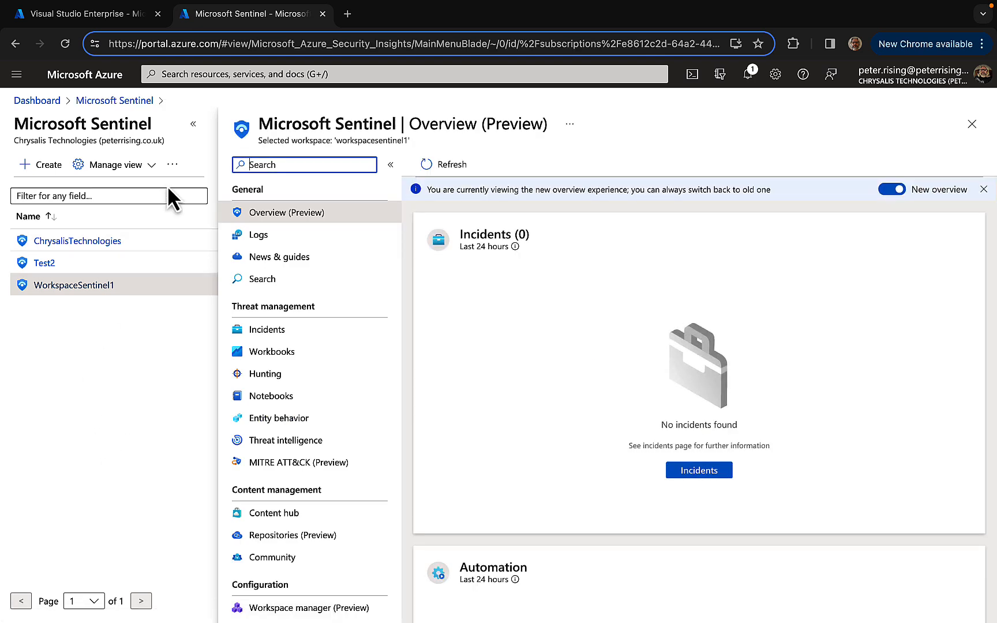
pyautogui.click(194, 124)
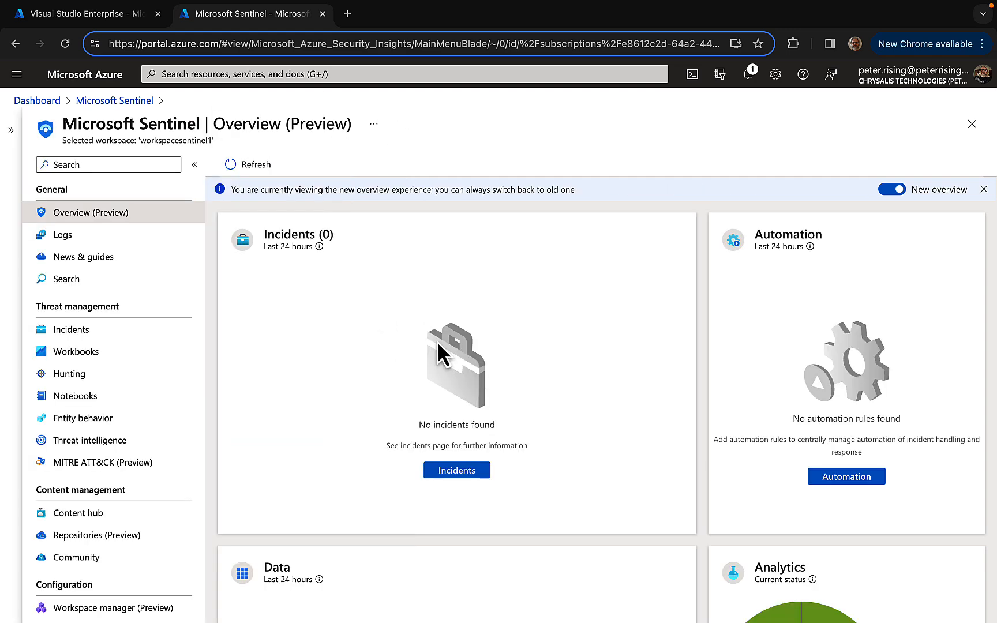
pyautogui.scroll(-5, 591, 375)
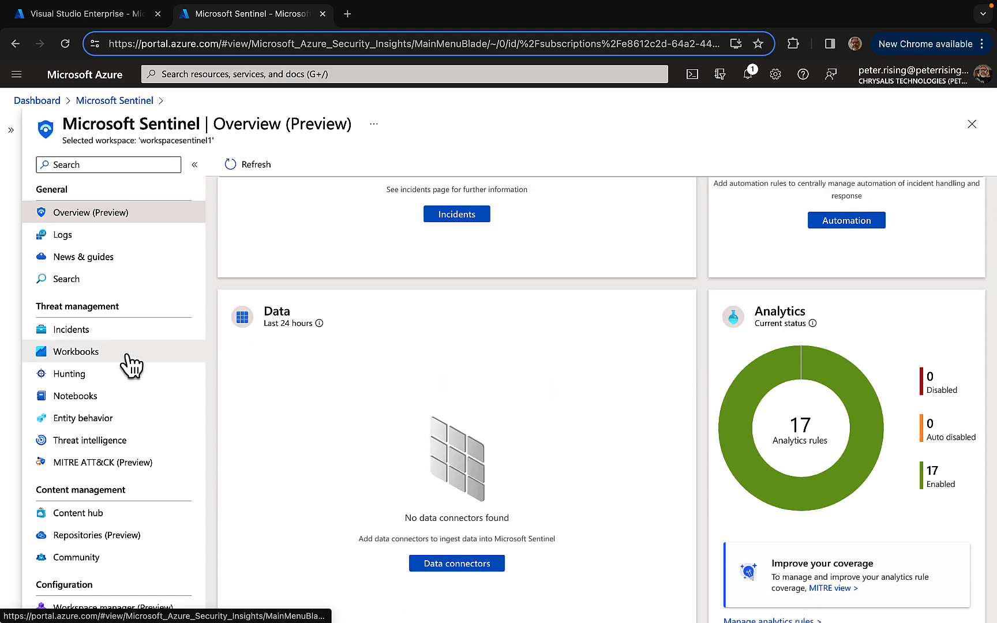
# Check the workspace's data connectors and look through its active analytics rules
pyautogui.scroll(-2, 136, 393)
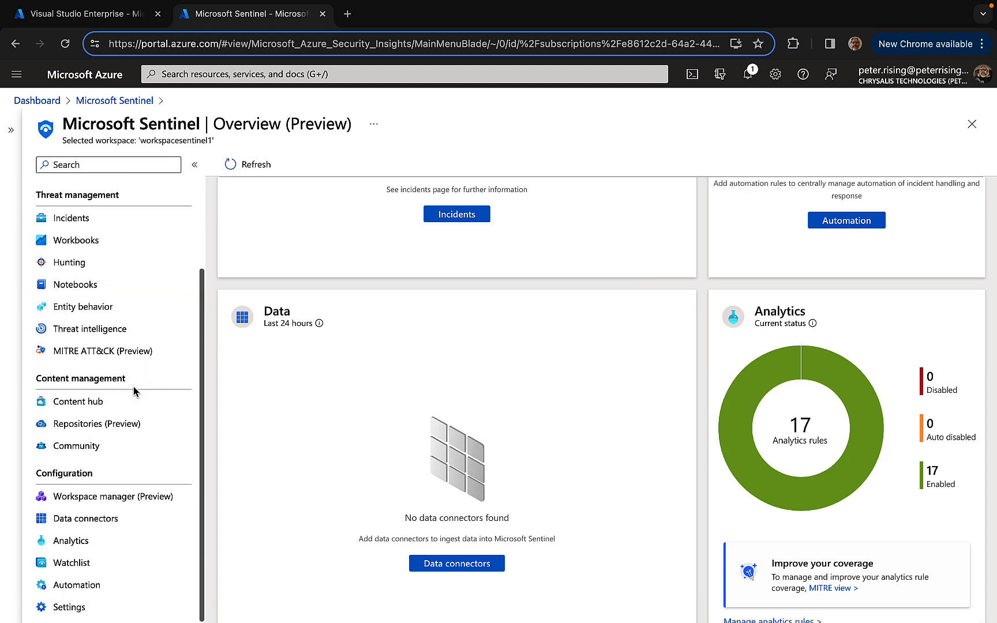
pyautogui.click(108, 518)
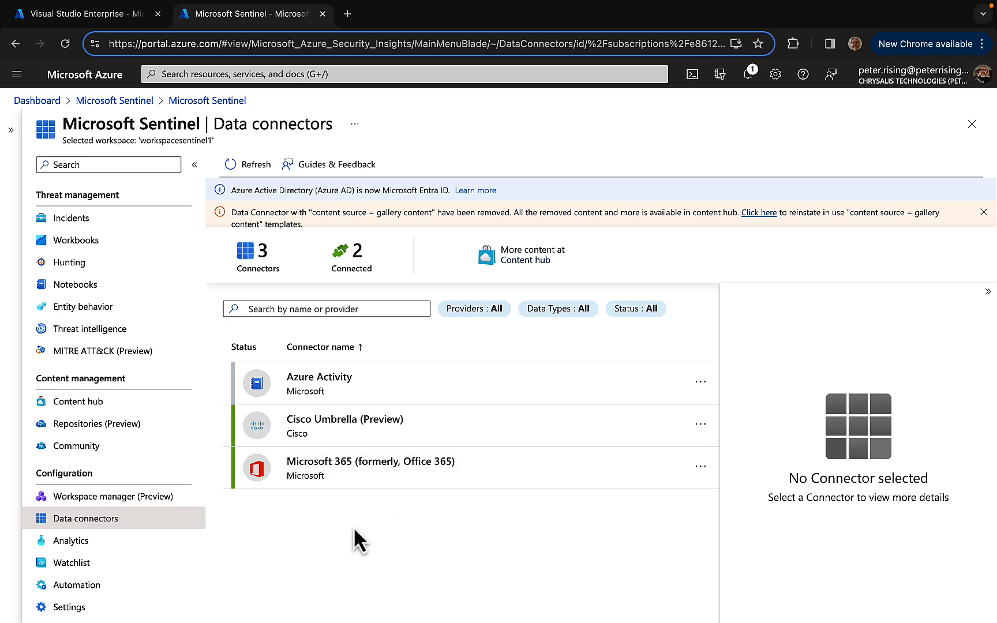
pyautogui.click(80, 546)
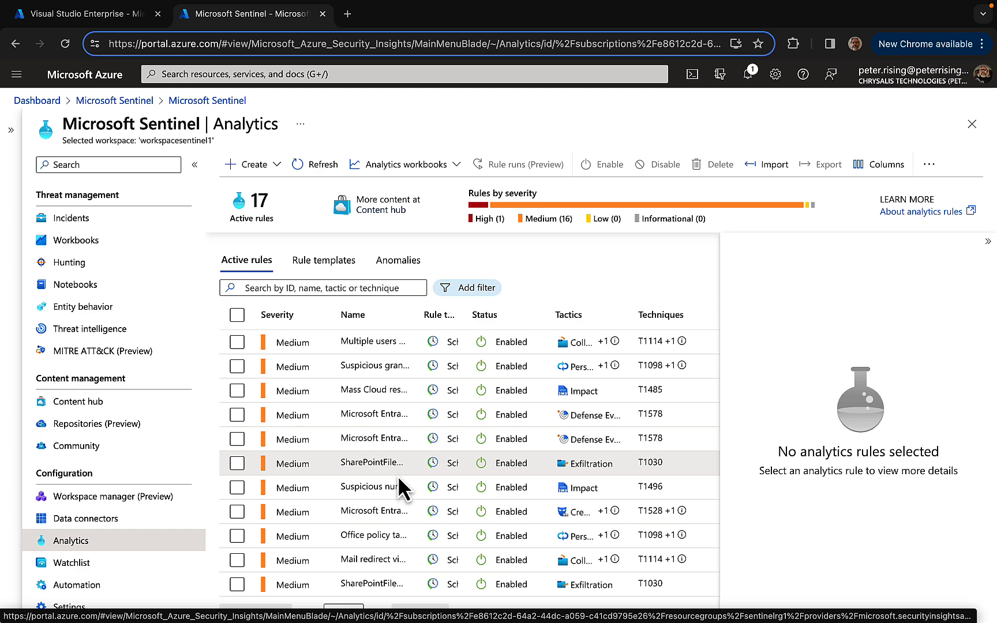
pyautogui.scroll(-3, 402, 489)
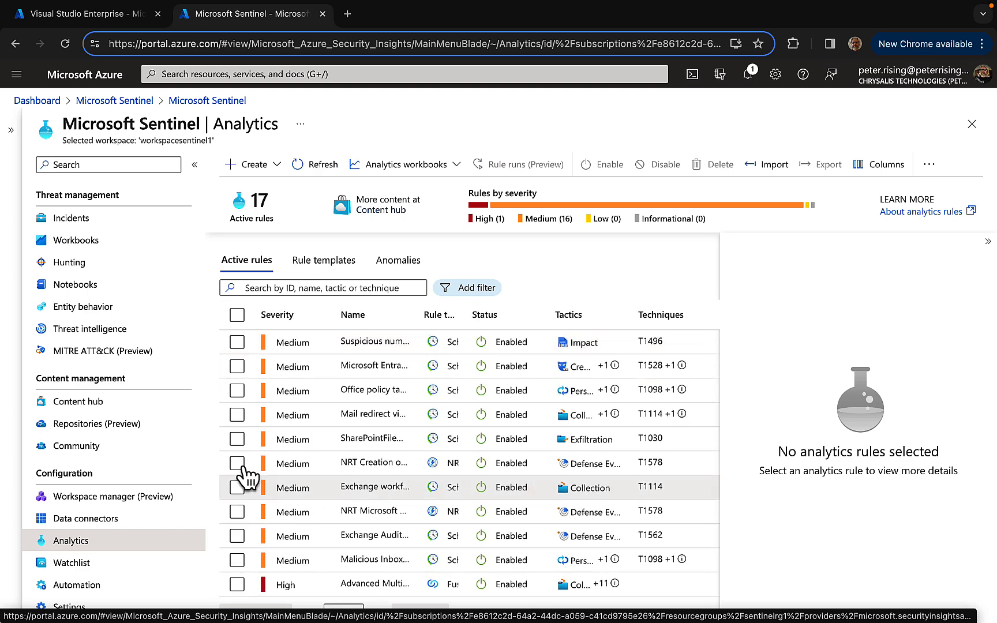
# Open the workspace's Workbooks page and review the workbook information and counts
pyautogui.scroll(1, 136, 330)
pyautogui.click(76, 290)
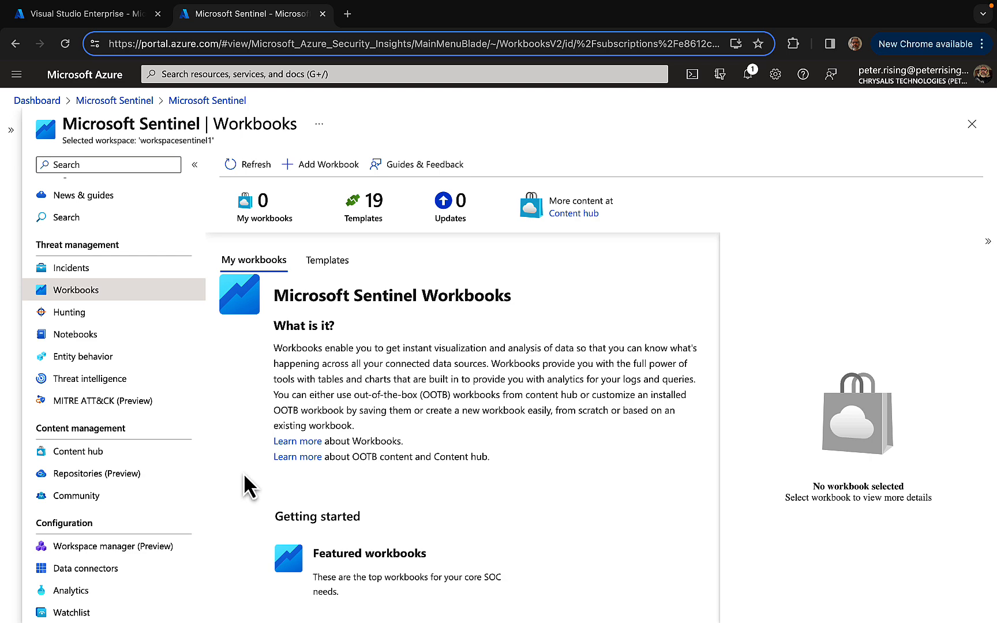
pyautogui.scroll(-1, 248, 487)
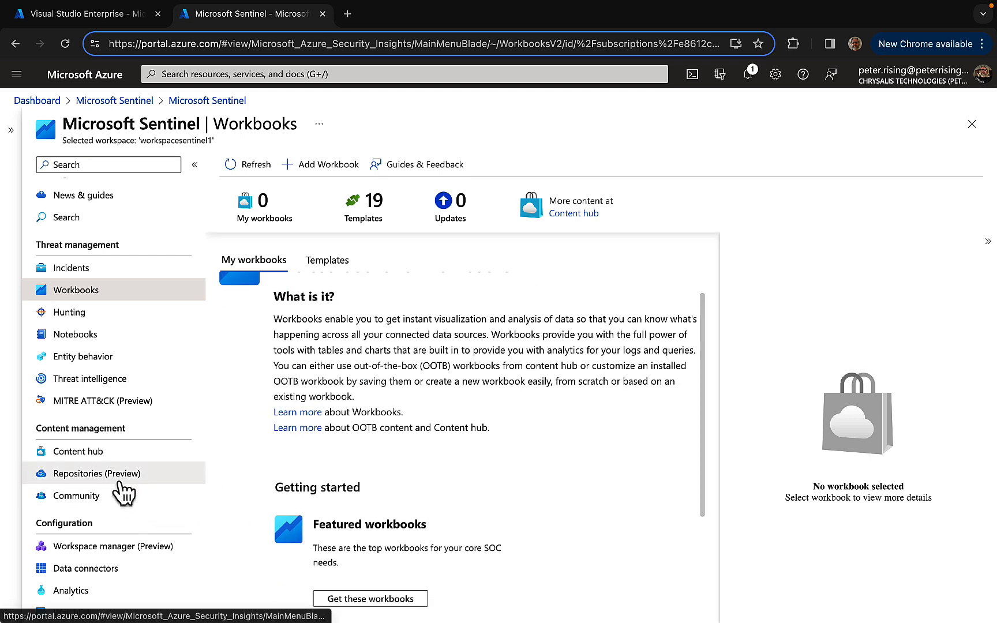
pyautogui.scroll(-2, 123, 493)
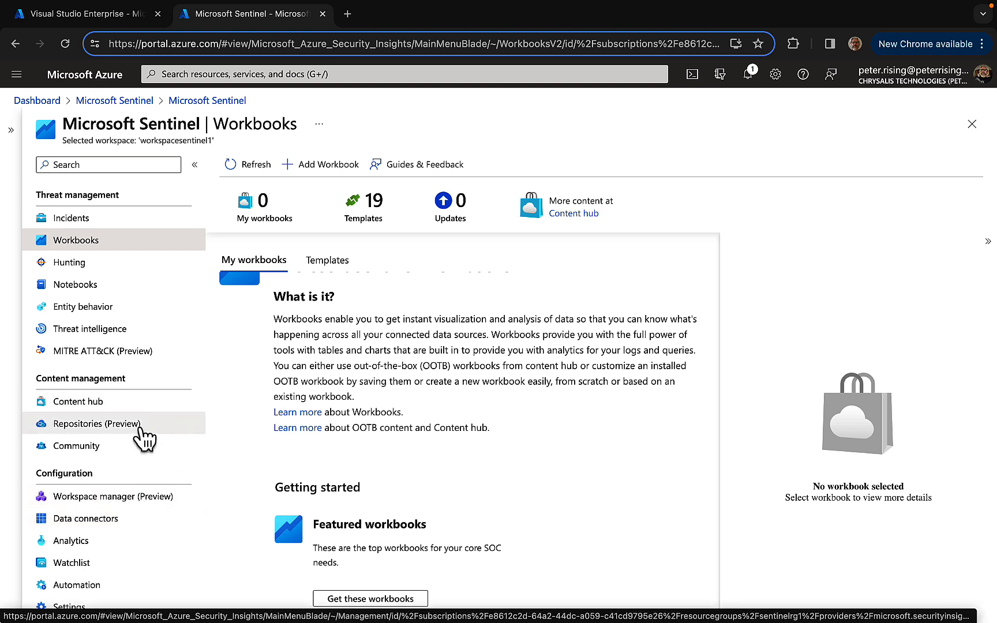
pyautogui.scroll(1, 471, 412)
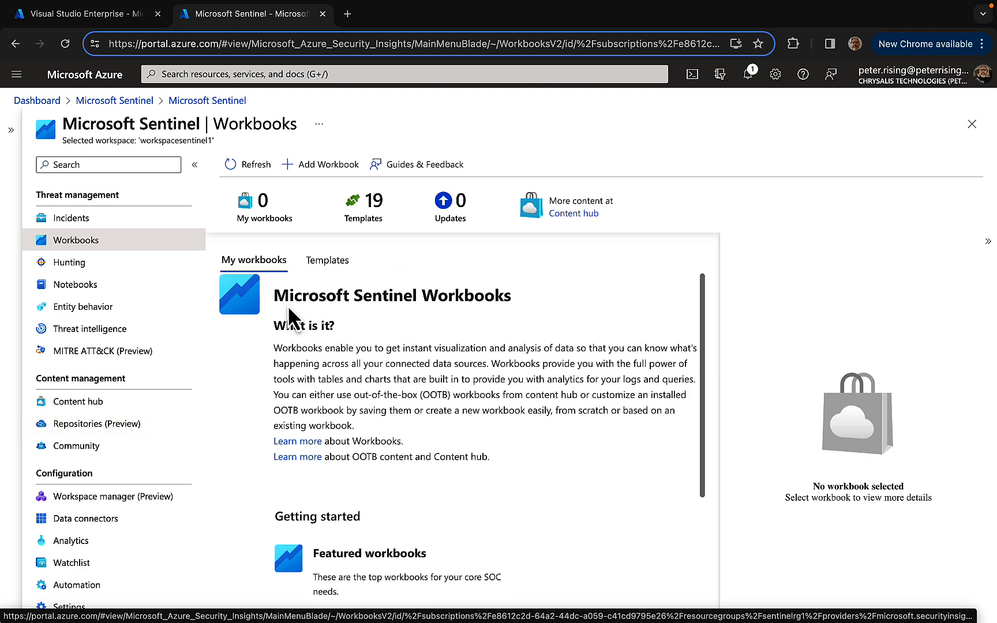
# Check the workspace's incidents and view the Drive-by Compromise technique in the MITRE ATT&CK coverage matrix
pyautogui.click(106, 222)
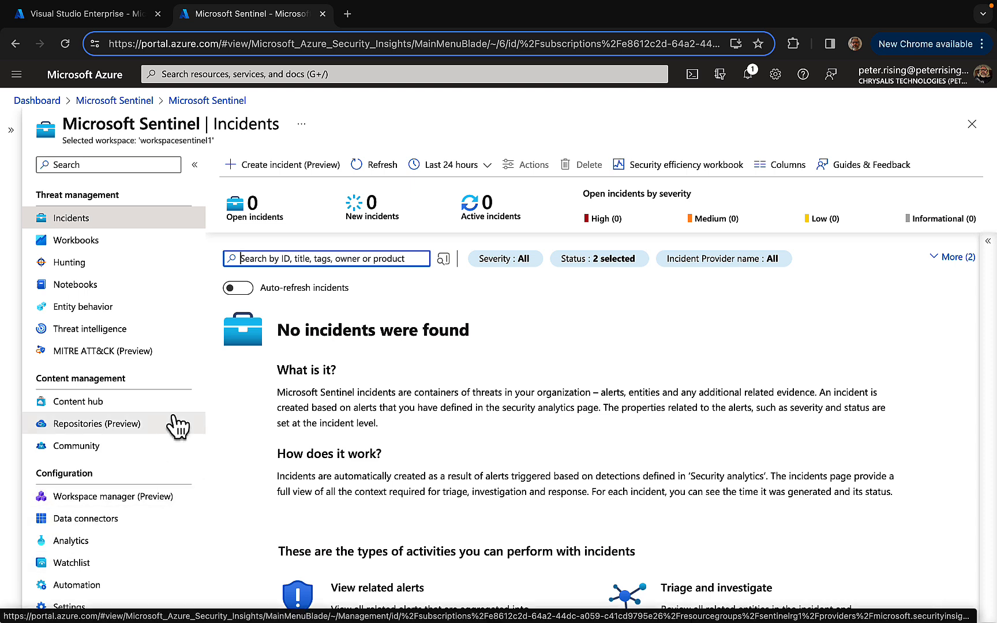
pyautogui.click(122, 357)
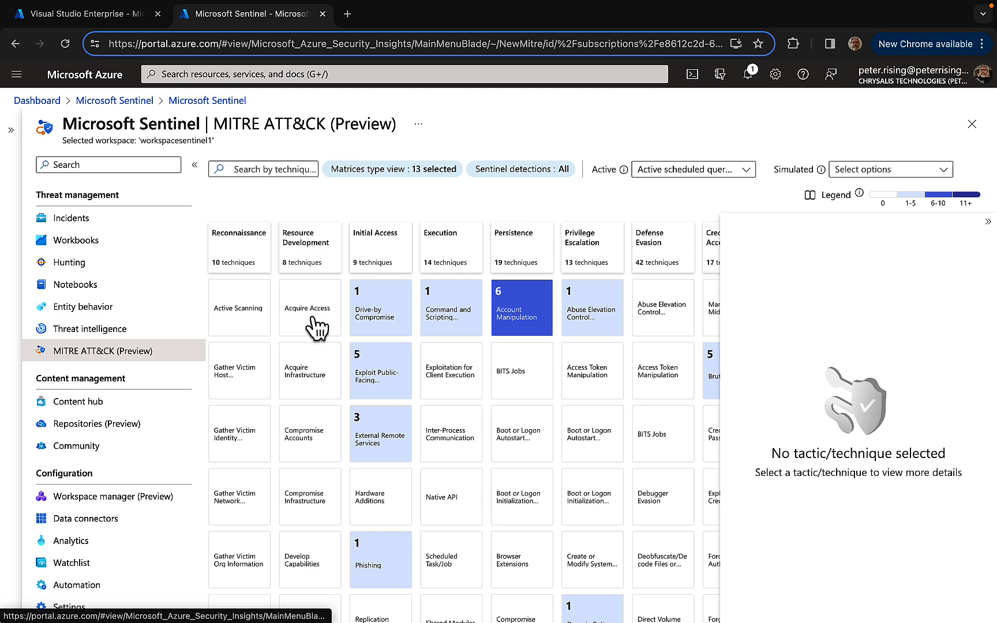
pyautogui.click(391, 317)
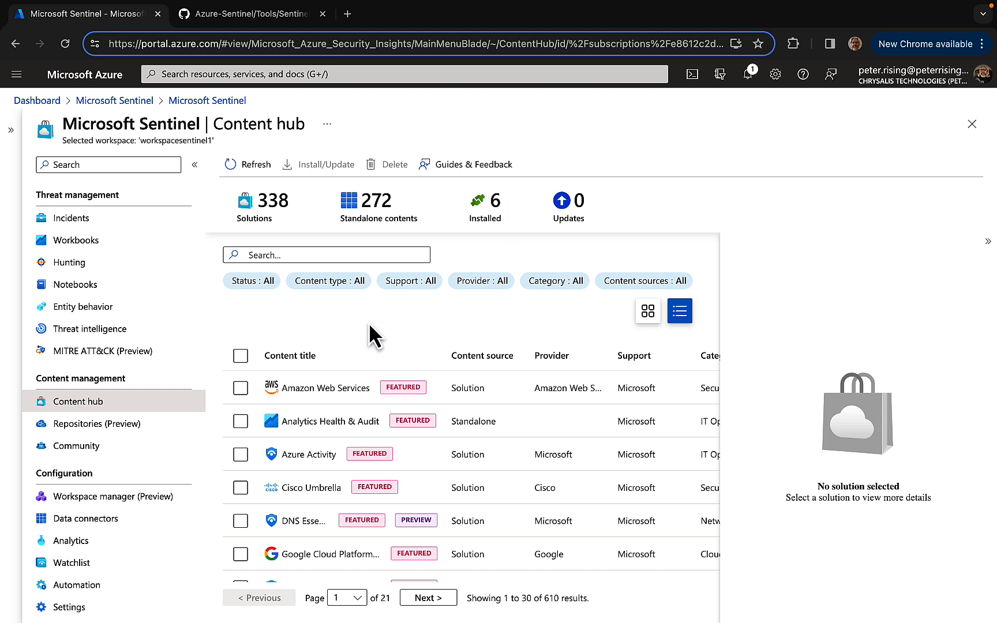
# Filter the Content hub by status so that it lists only Installed content
pyautogui.click(253, 283)
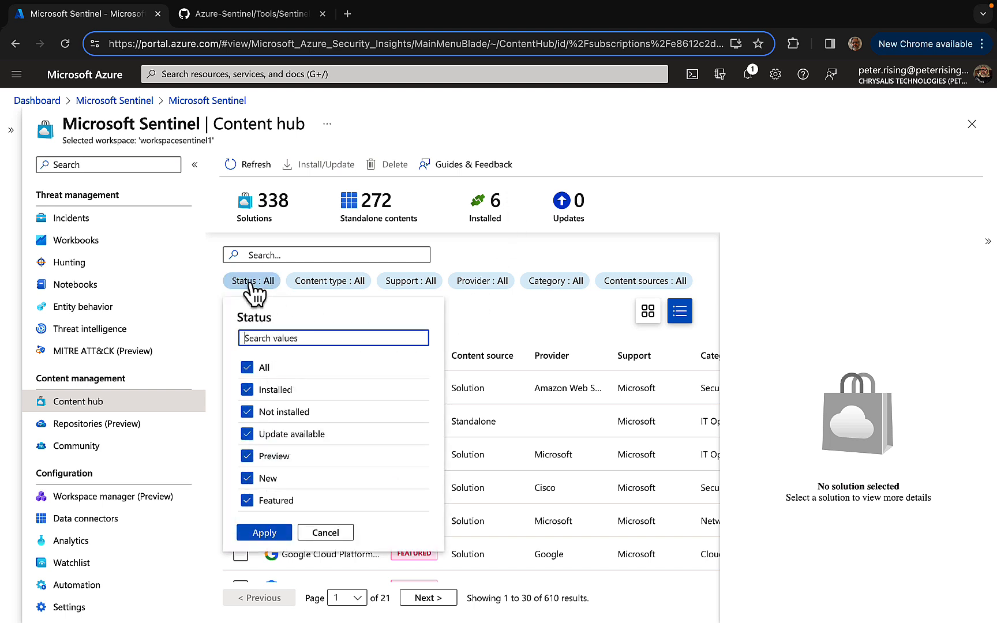
pyautogui.click(249, 369)
pyautogui.click(249, 392)
pyautogui.click(249, 396)
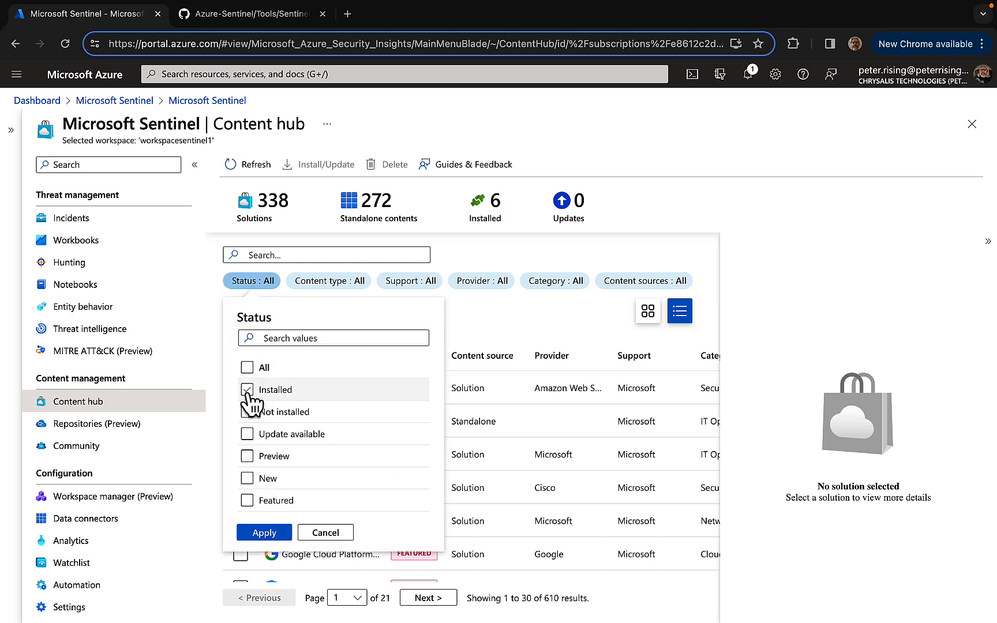
pyautogui.click(261, 532)
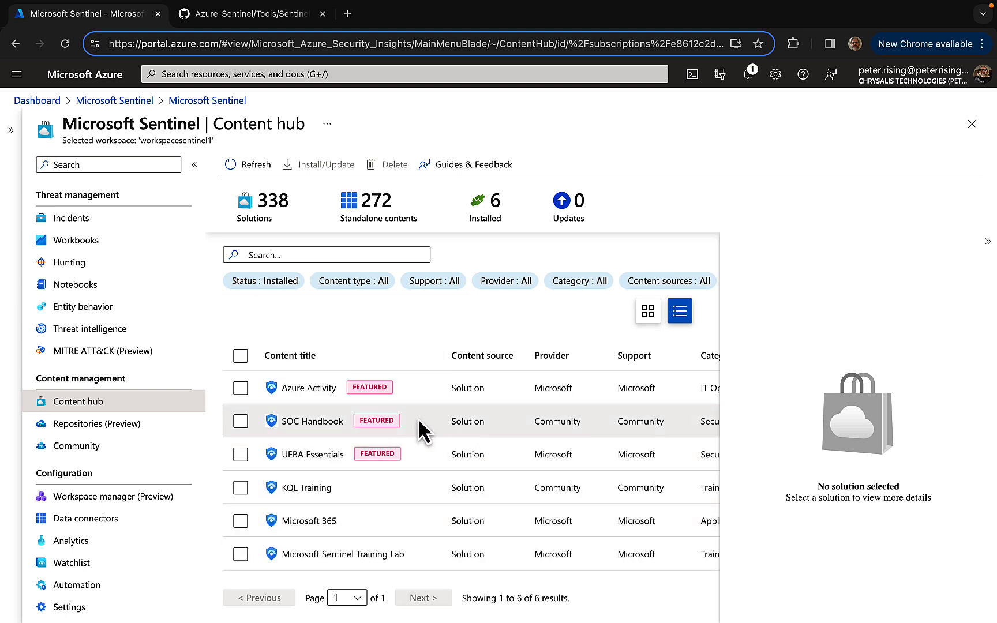
# Select the Azure Activity solution in the Content hub and examine its description, content types, pricing and available actions
pyautogui.click(295, 387)
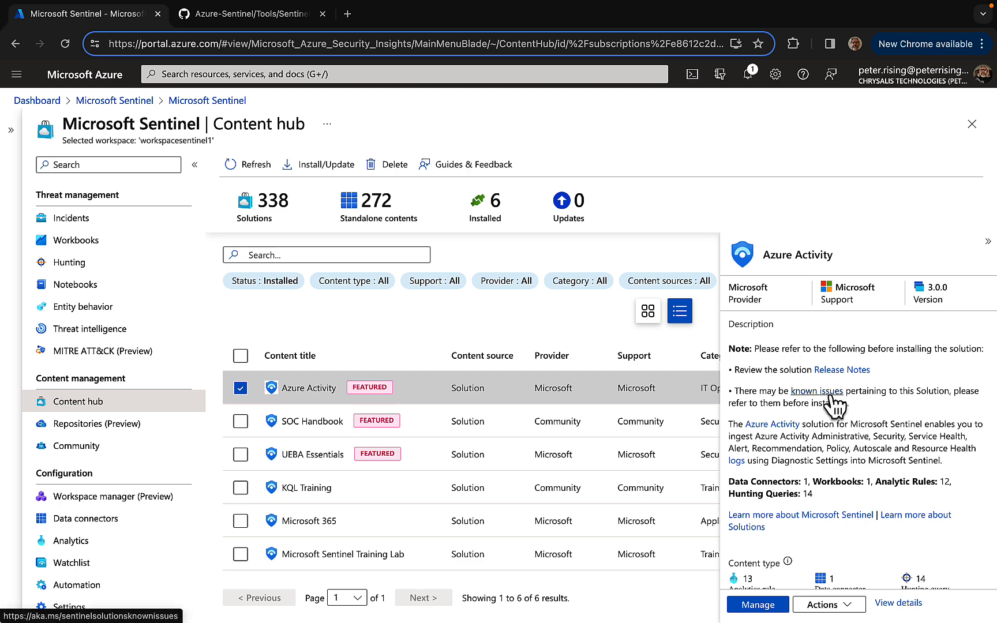
pyautogui.scroll(-1, 881, 414)
pyautogui.scroll(1, 881, 413)
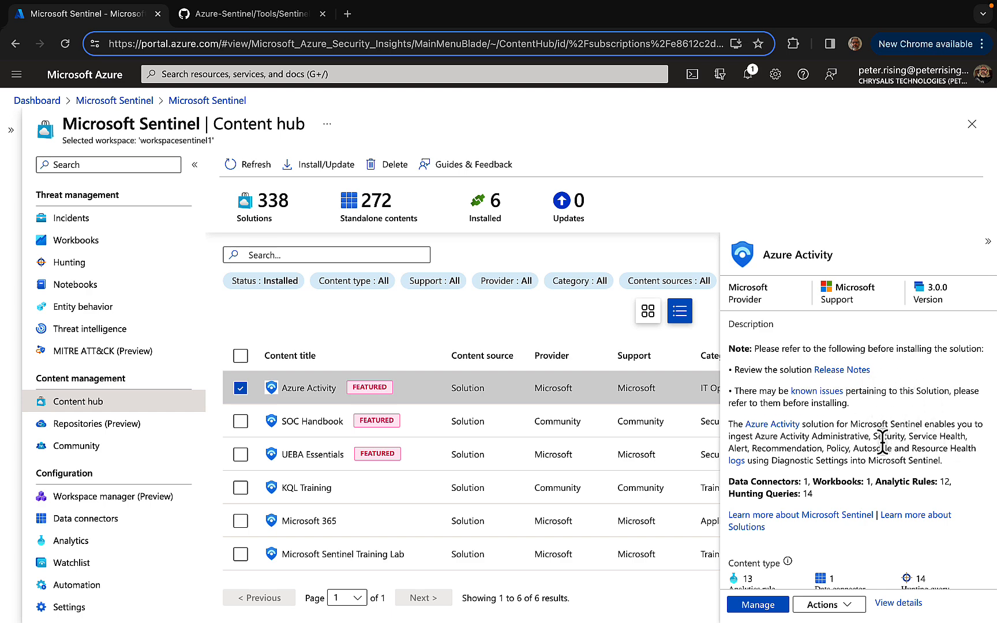
pyautogui.scroll(-3, 854, 379)
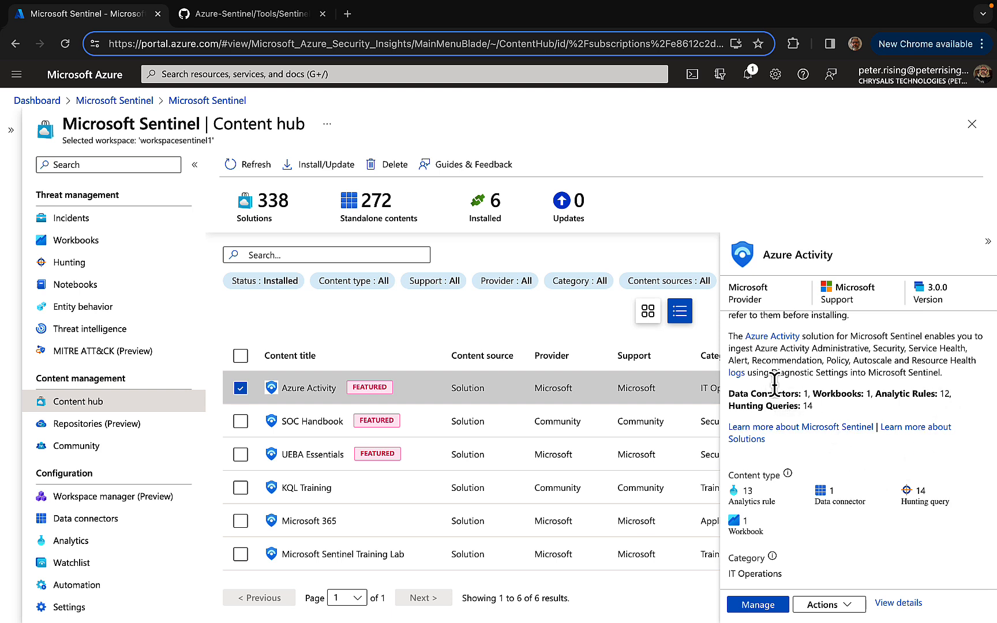
pyautogui.scroll(-1, 877, 441)
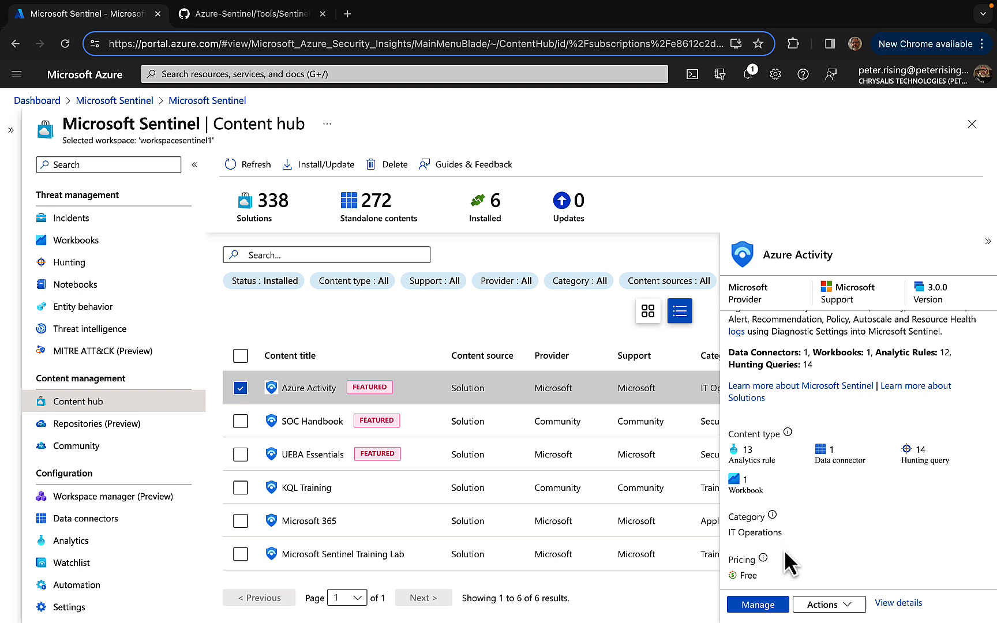
pyautogui.click(848, 604)
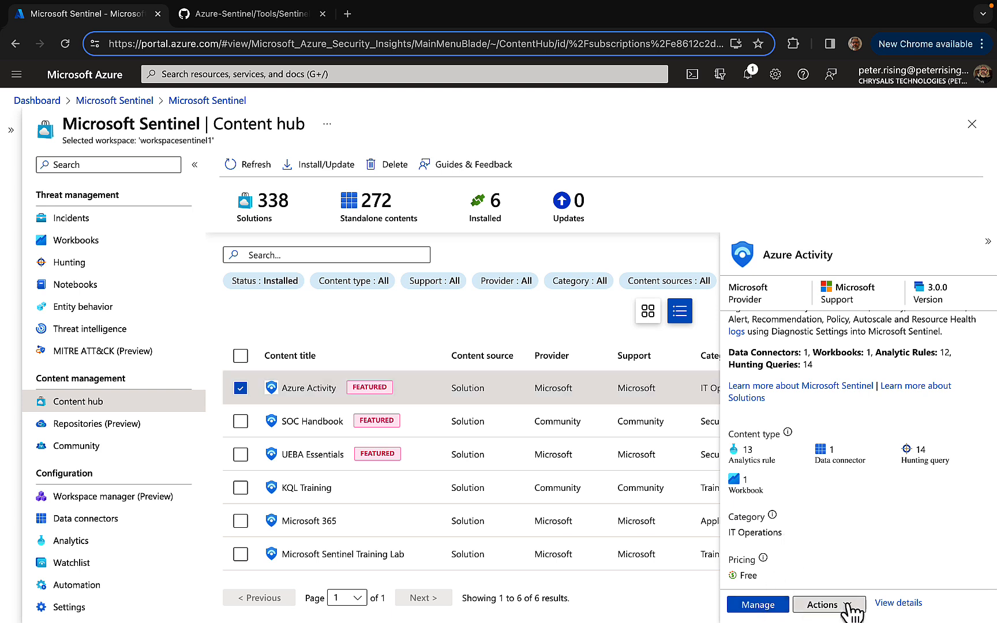
# Open the Azure Activity solution for management and select its Azure Activity data connector to check the configuration warning
pyautogui.click(755, 606)
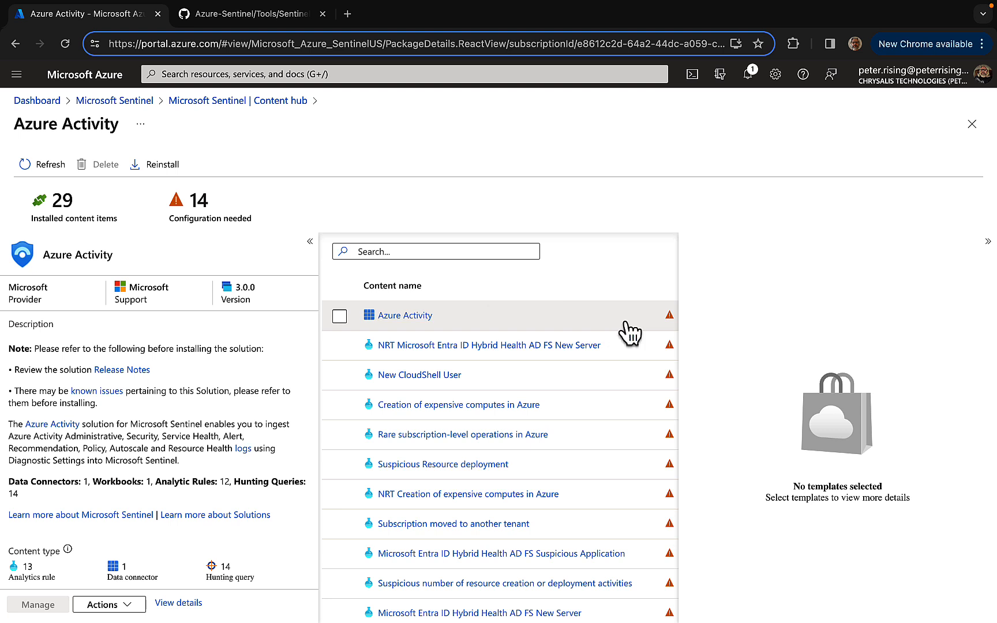
pyautogui.moveTo(669, 321)
pyautogui.click(671, 317)
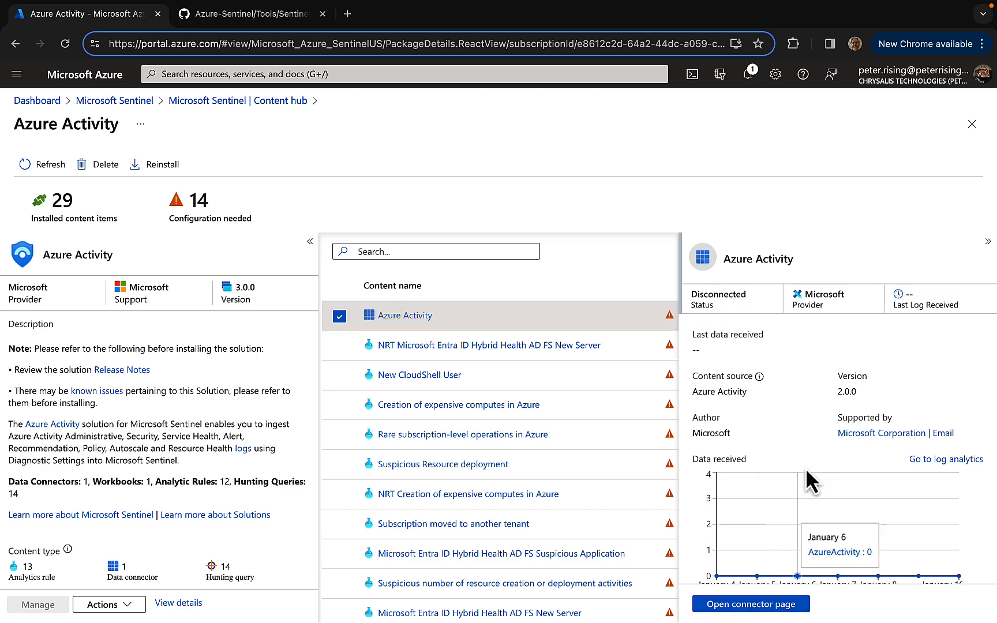
# Open the Azure Activity connector page and read its prerequisites and configuration instructions
pyautogui.click(760, 606)
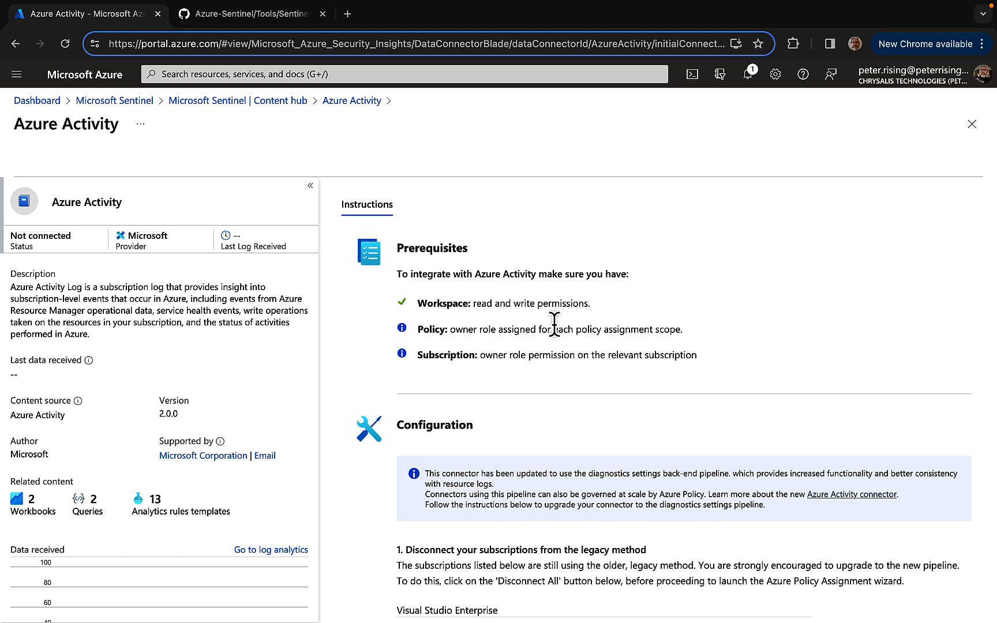
pyautogui.scroll(-5, 748, 347)
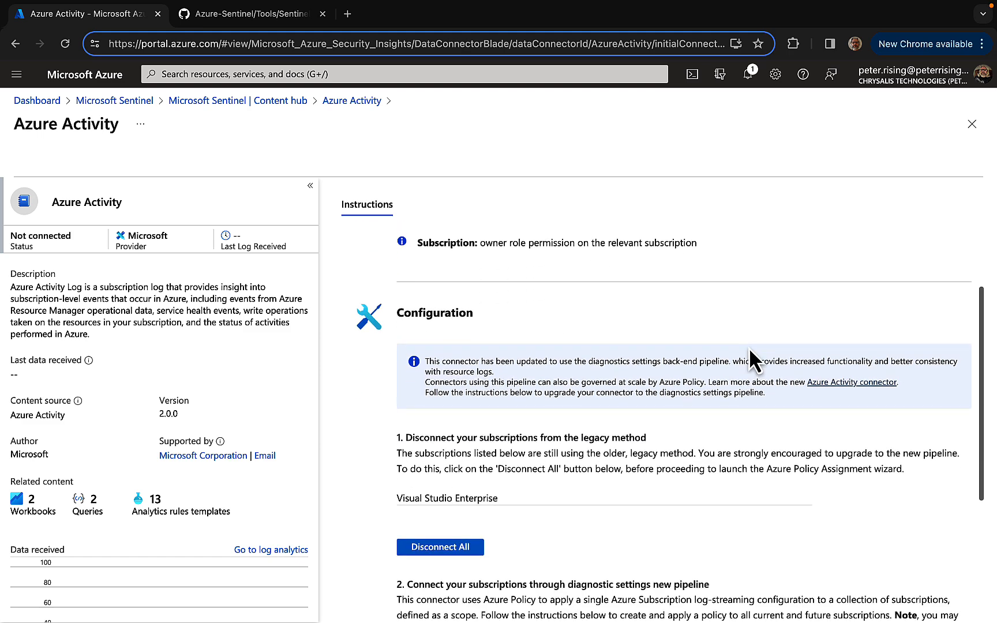
pyautogui.scroll(-3, 748, 349)
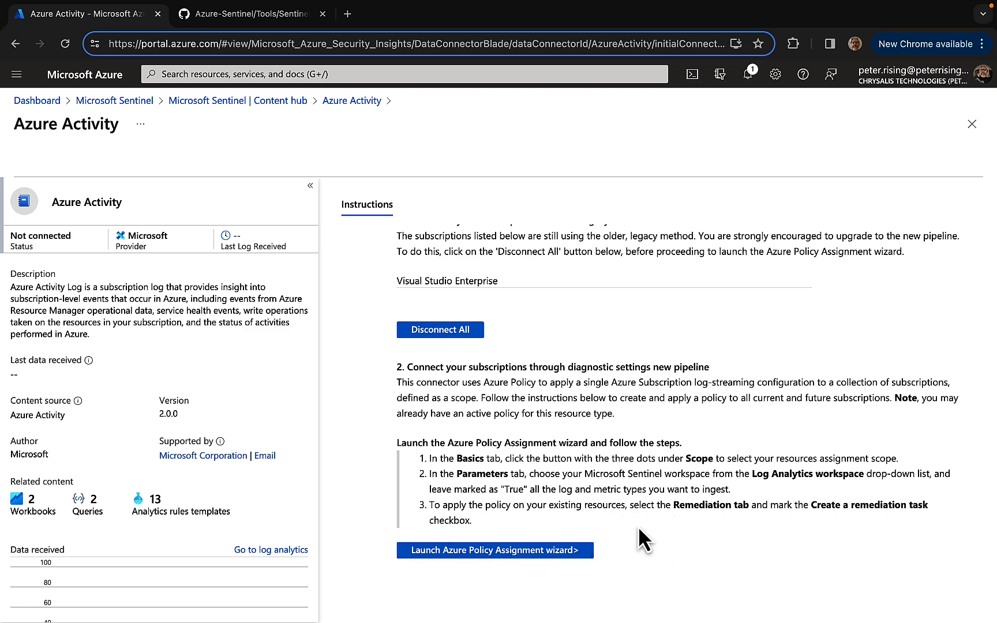
# Return from the Azure Activity connector page to the Content hub's list of solutions
pyautogui.scroll(5, 636, 500)
pyautogui.scroll(3, 596, 314)
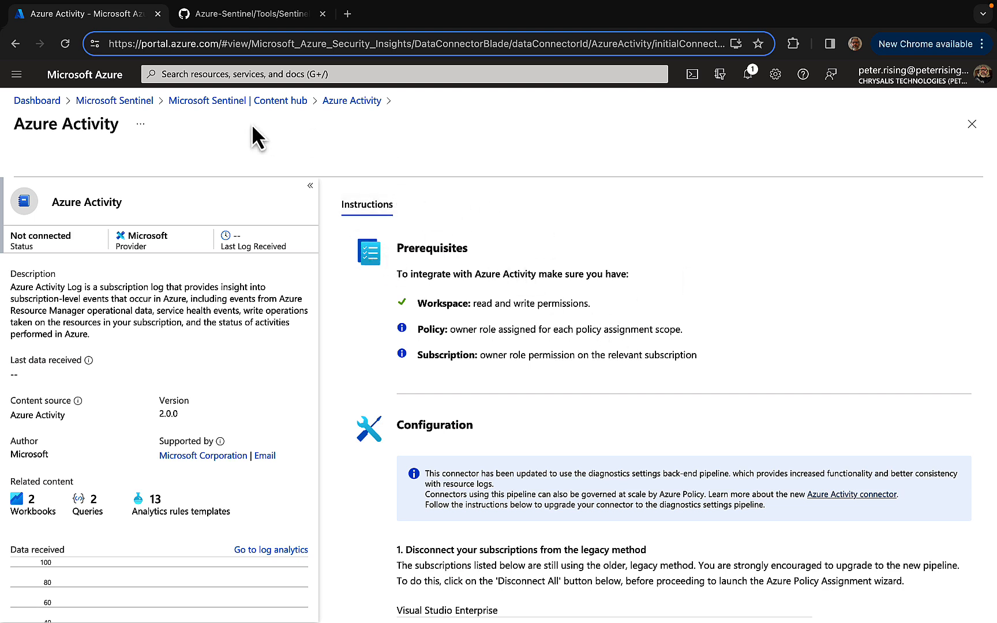
pyautogui.click(15, 44)
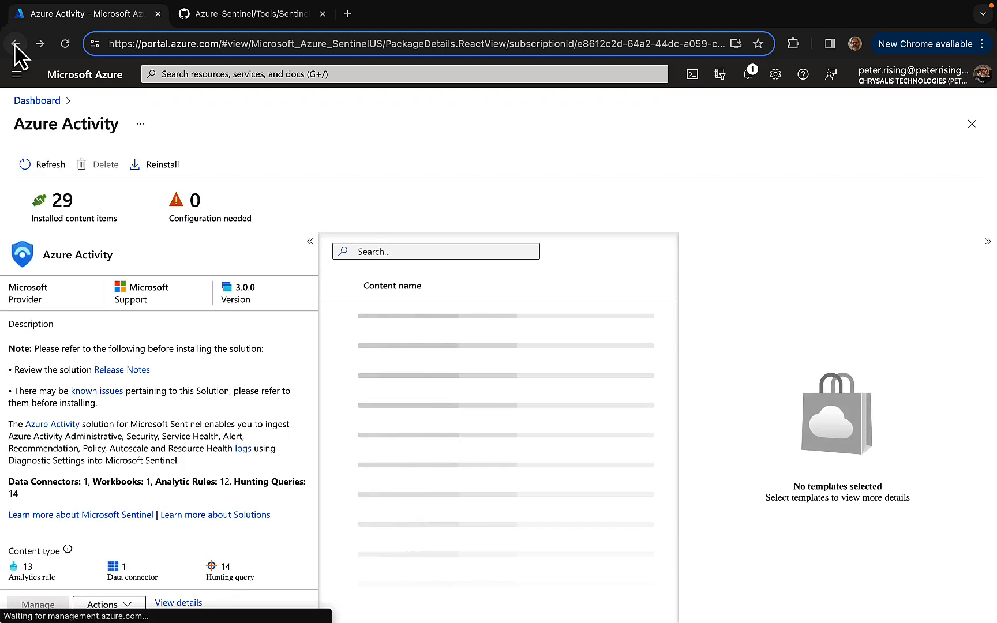
pyautogui.click(15, 45)
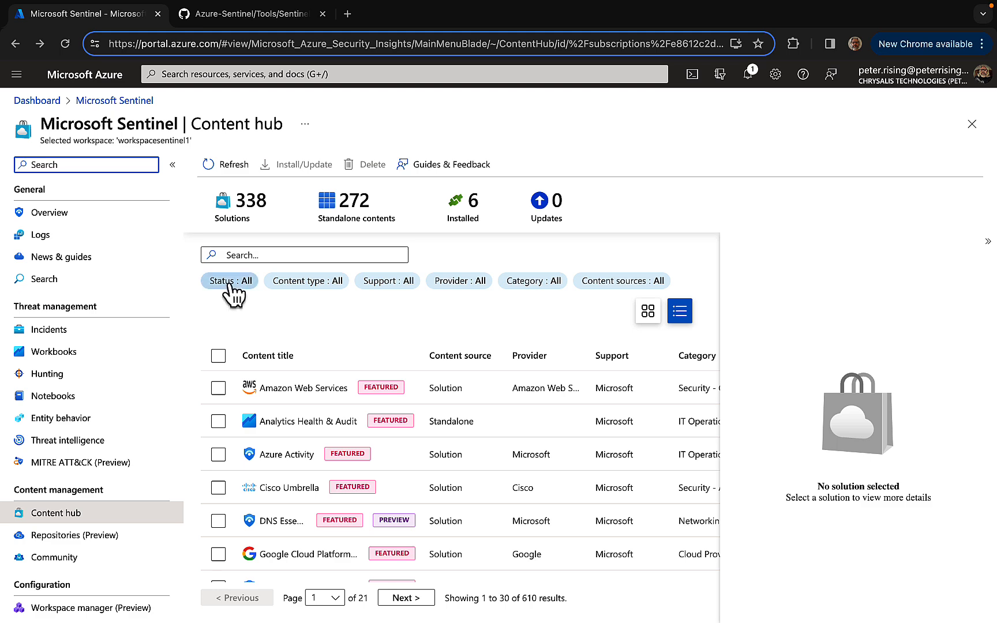
# Limit the Content hub list to content with the status Installed
pyautogui.click(231, 282)
pyautogui.click(226, 368)
pyautogui.click(226, 390)
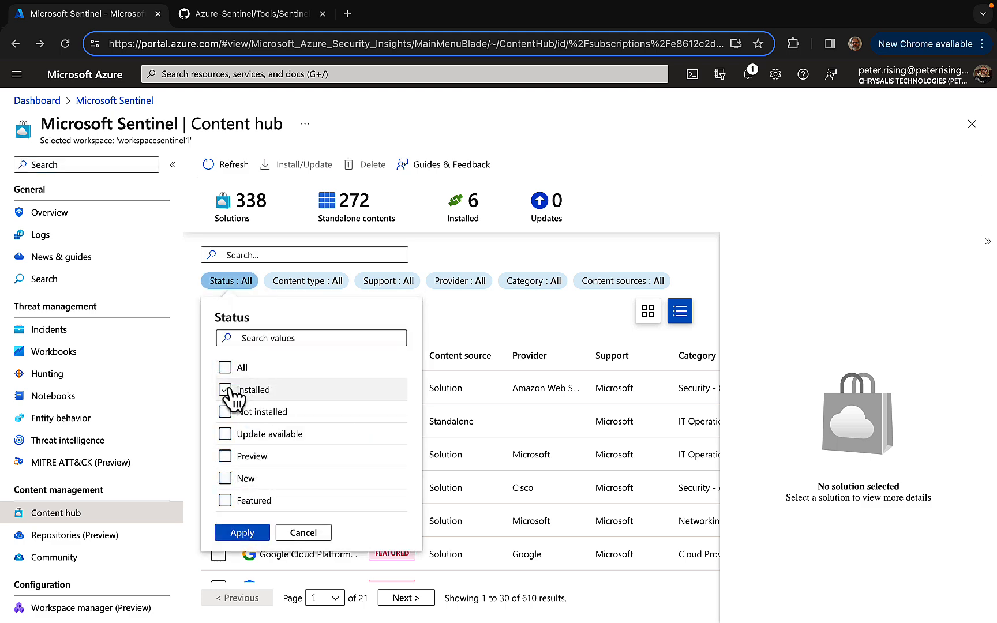
pyautogui.click(264, 530)
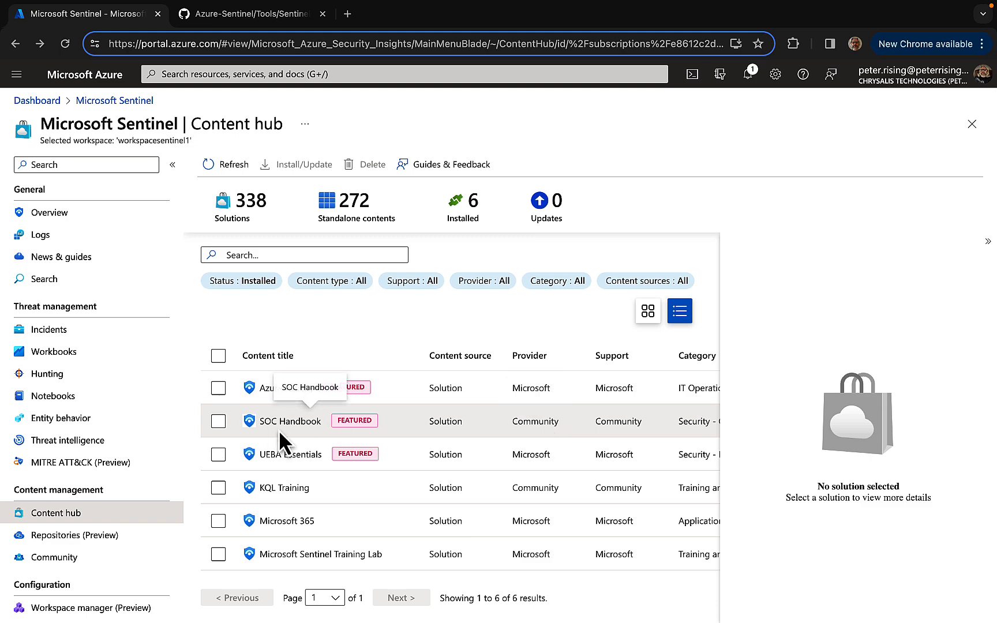
# Select the Microsoft 365 solution and examine its description, content types, pricing and available actions
pyautogui.click(260, 520)
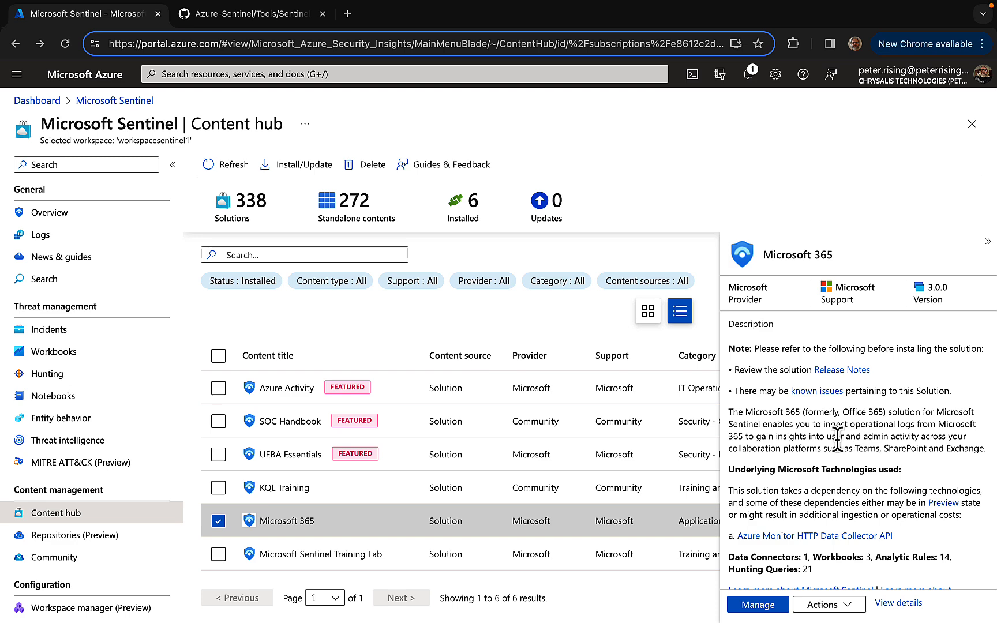
pyautogui.scroll(-2, 825, 399)
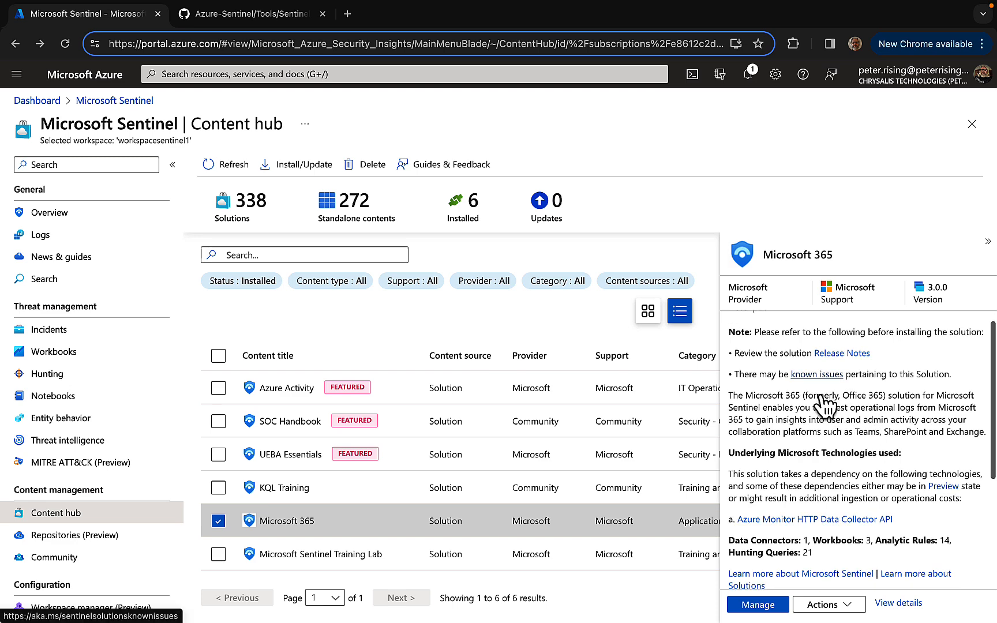
pyautogui.scroll(-5, 825, 404)
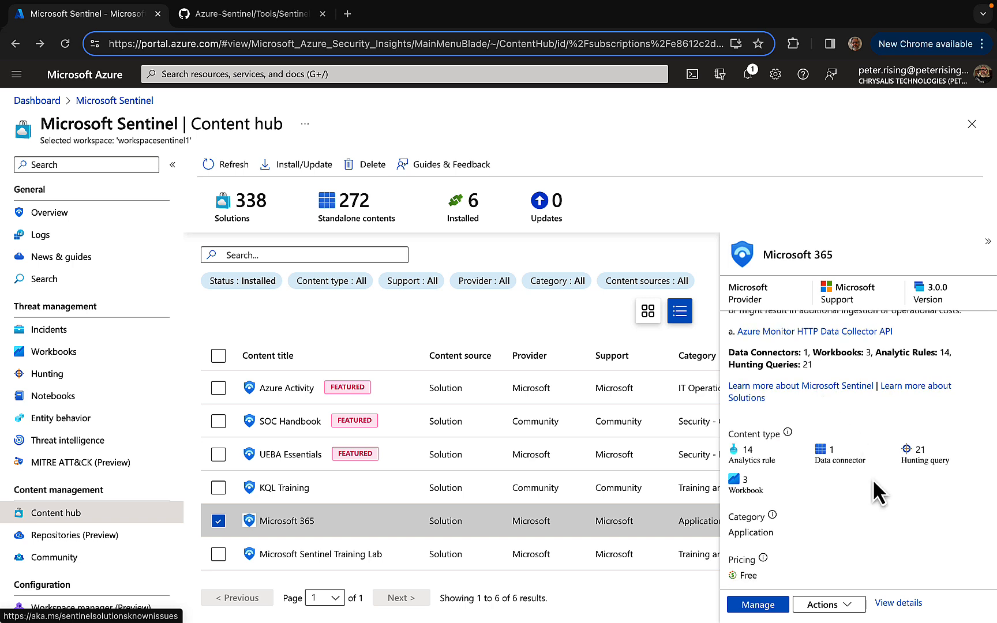
pyautogui.click(838, 606)
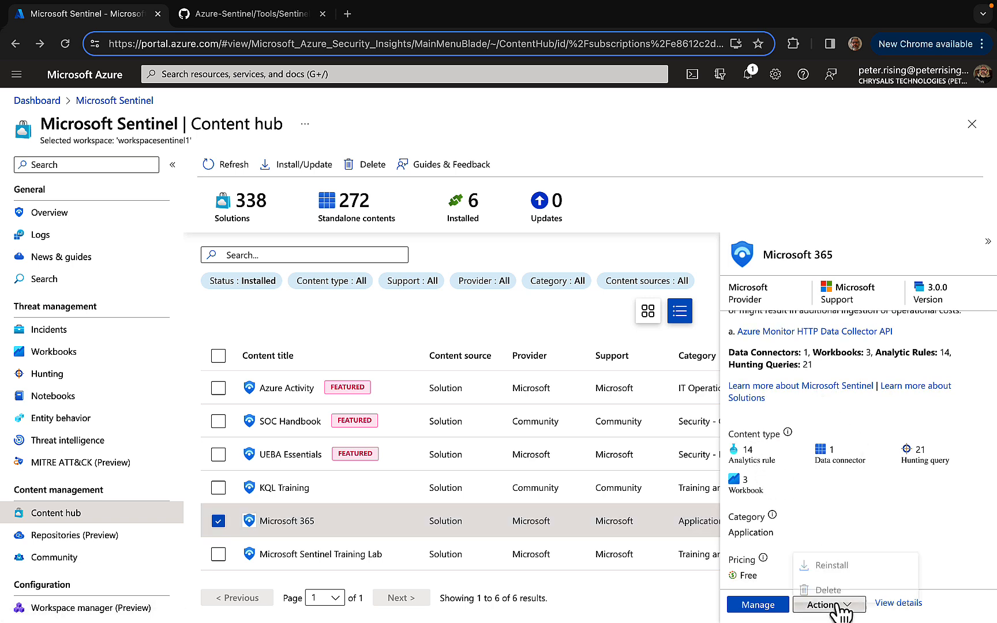
# Open the Microsoft 365 solution for management, review its content items and open the "Powershell or non-browser mailbox login activity" hunting query
pyautogui.click(753, 607)
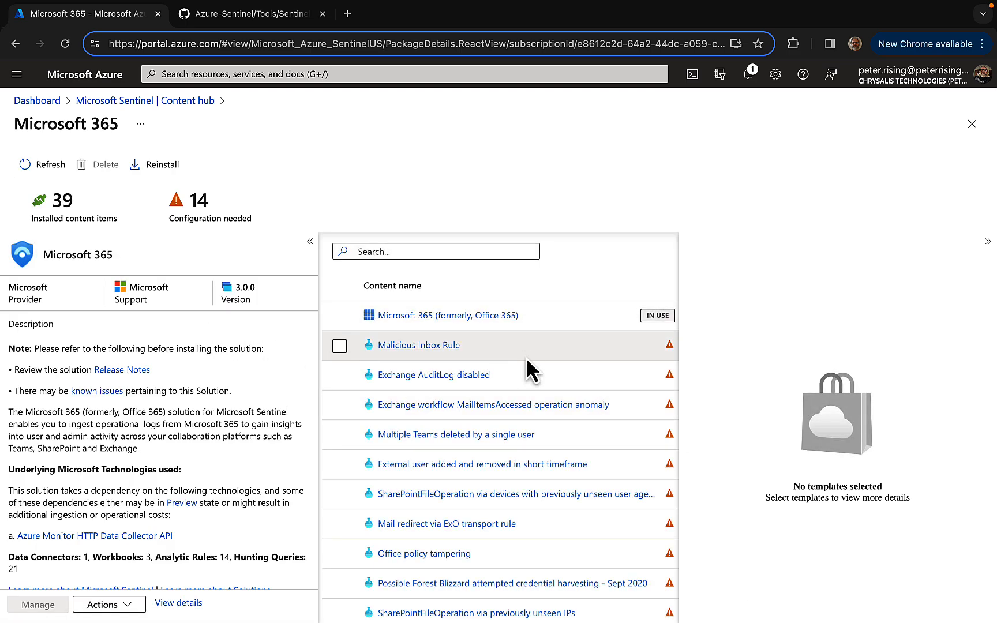
pyautogui.scroll(-5, 512, 431)
pyautogui.scroll(-4, 511, 424)
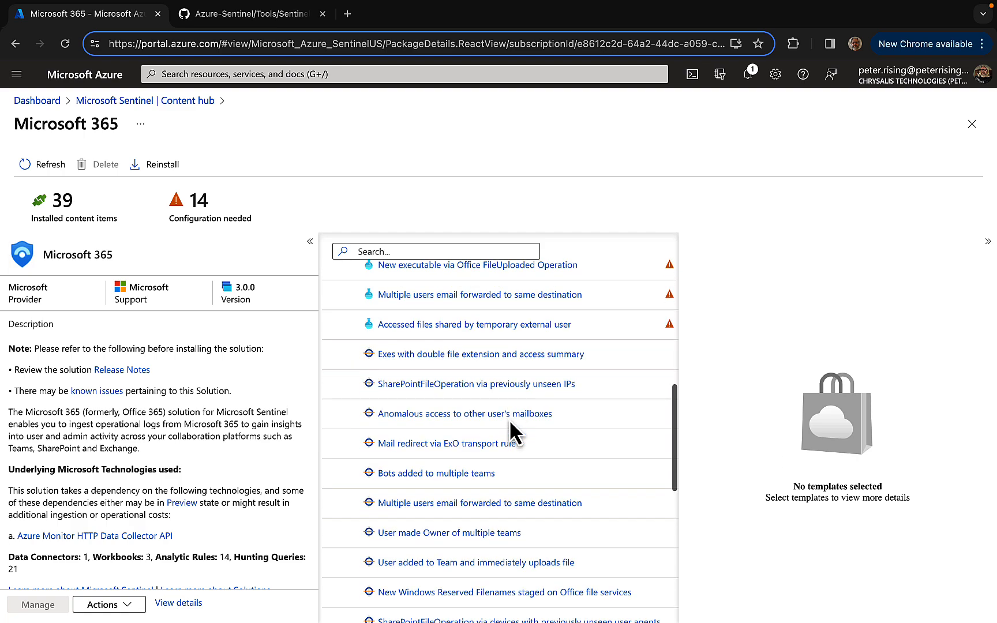
pyautogui.scroll(-3, 510, 427)
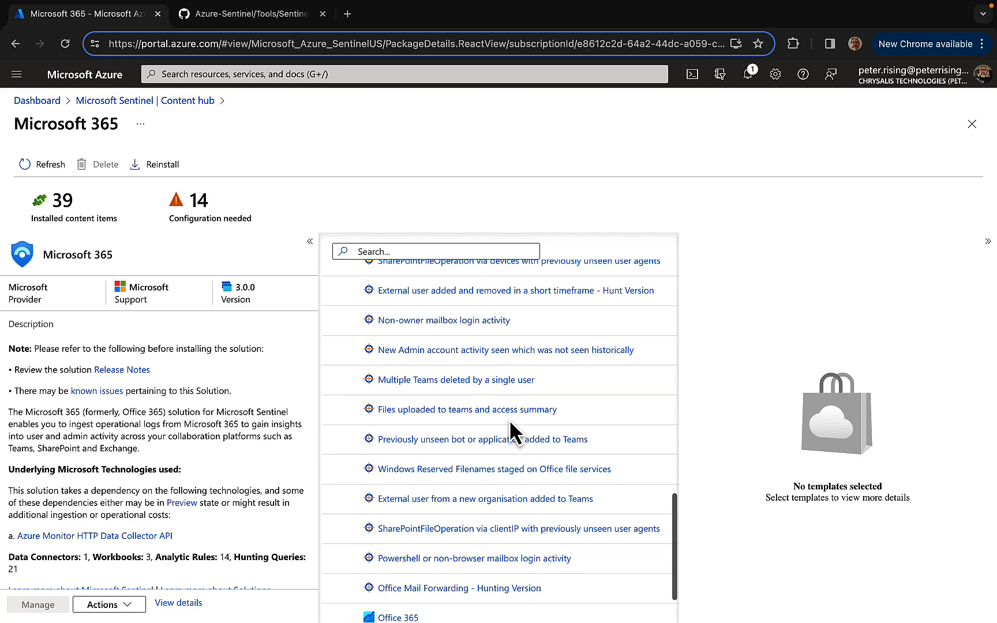
pyautogui.scroll(-1, 455, 417)
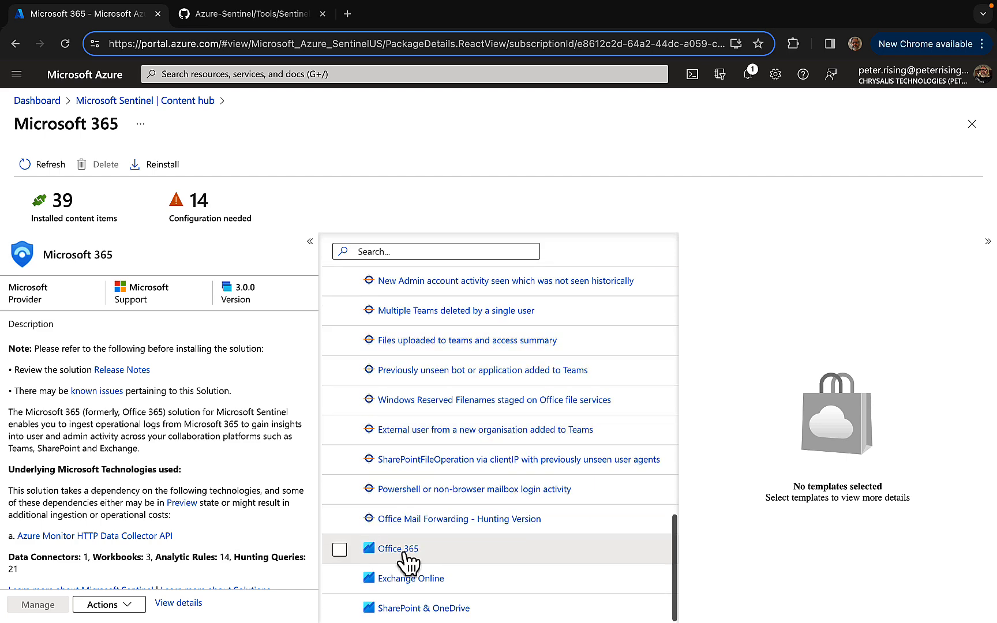
pyautogui.click(444, 489)
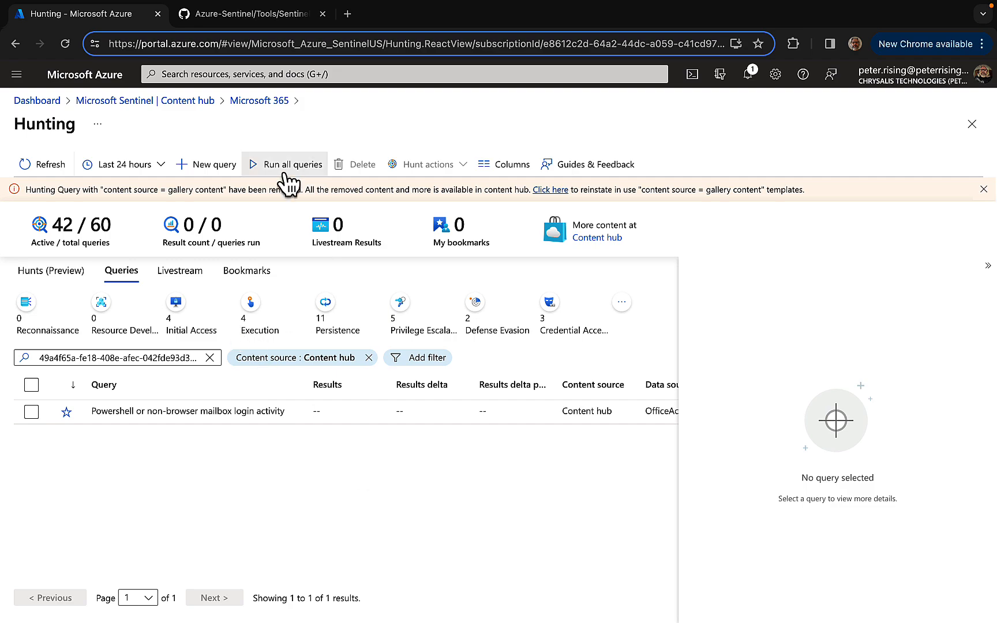
# Switch to the Azure-Sentinel repository on GitHub and review the Sentinel-All-In-One folder and the beginning of its README
pyautogui.click(257, 15)
pyautogui.scroll(6, 484, 230)
pyautogui.scroll(10, 483, 234)
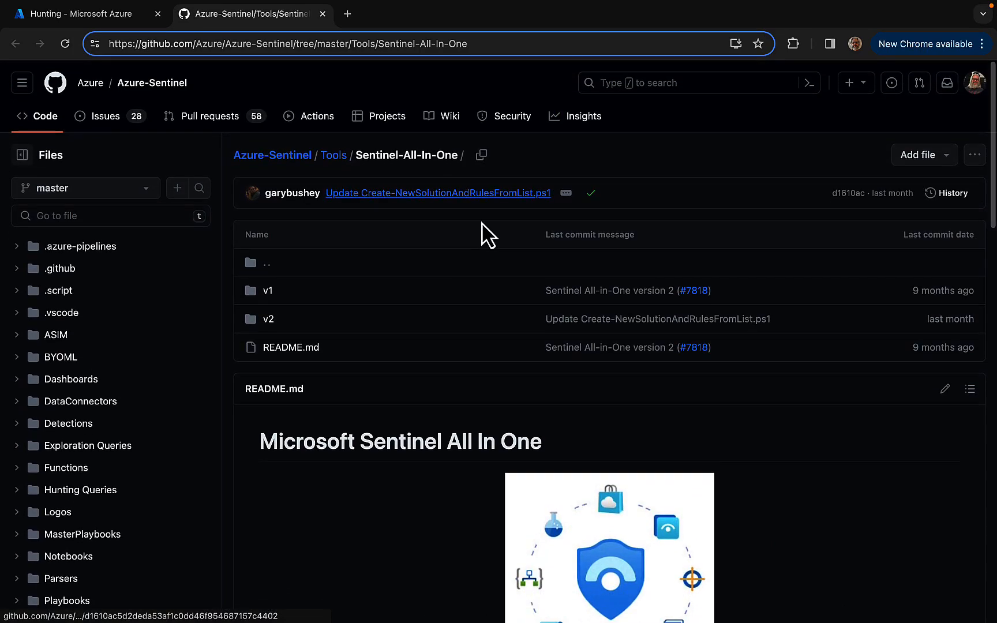
pyautogui.scroll(-1, 483, 234)
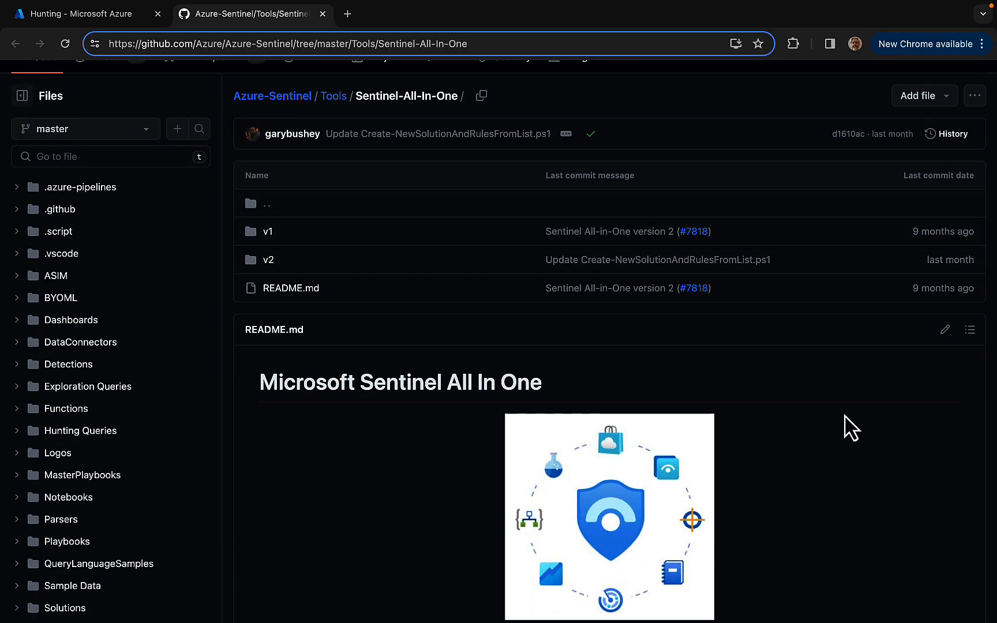